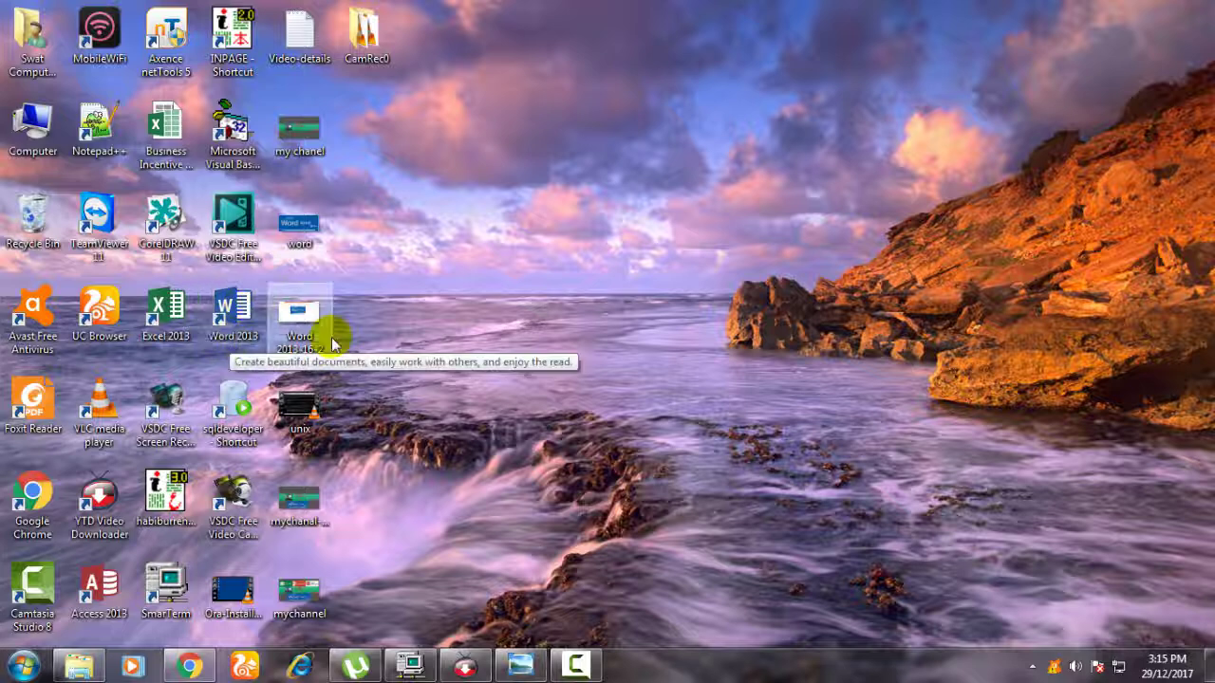
# Launch Word 2013 from the Start menu's All Programs > Microsoft Office 2013 folder
pyautogui.click(27, 664)
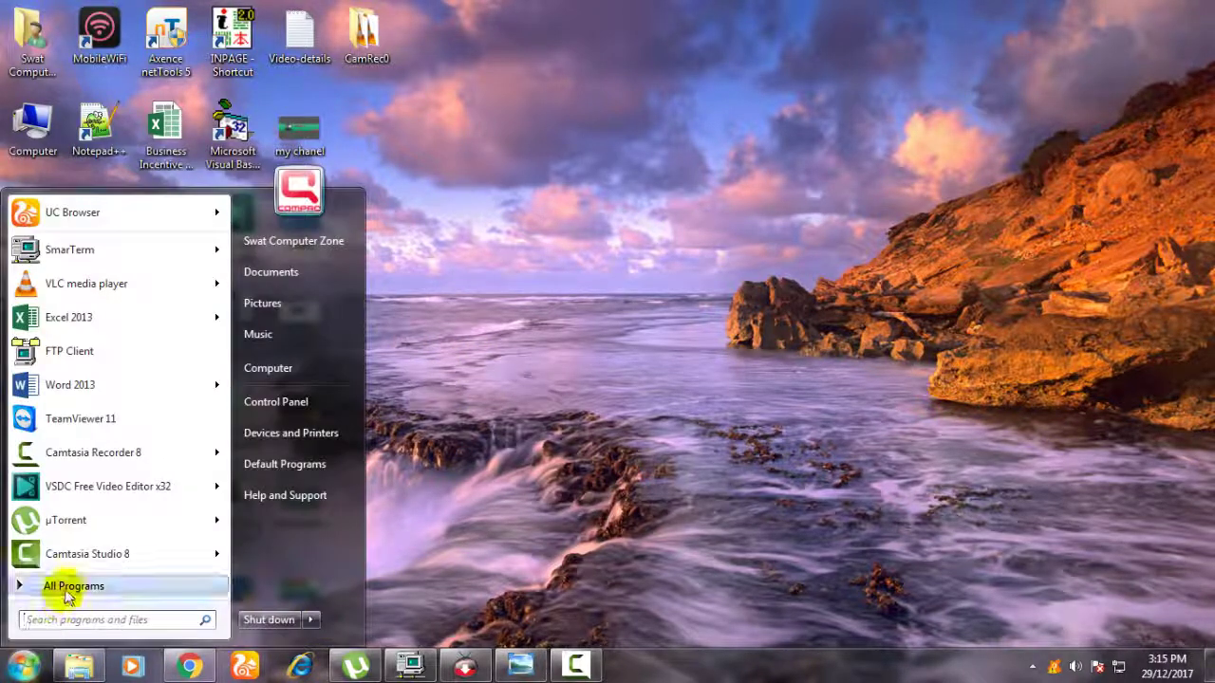
pyautogui.click(38, 586)
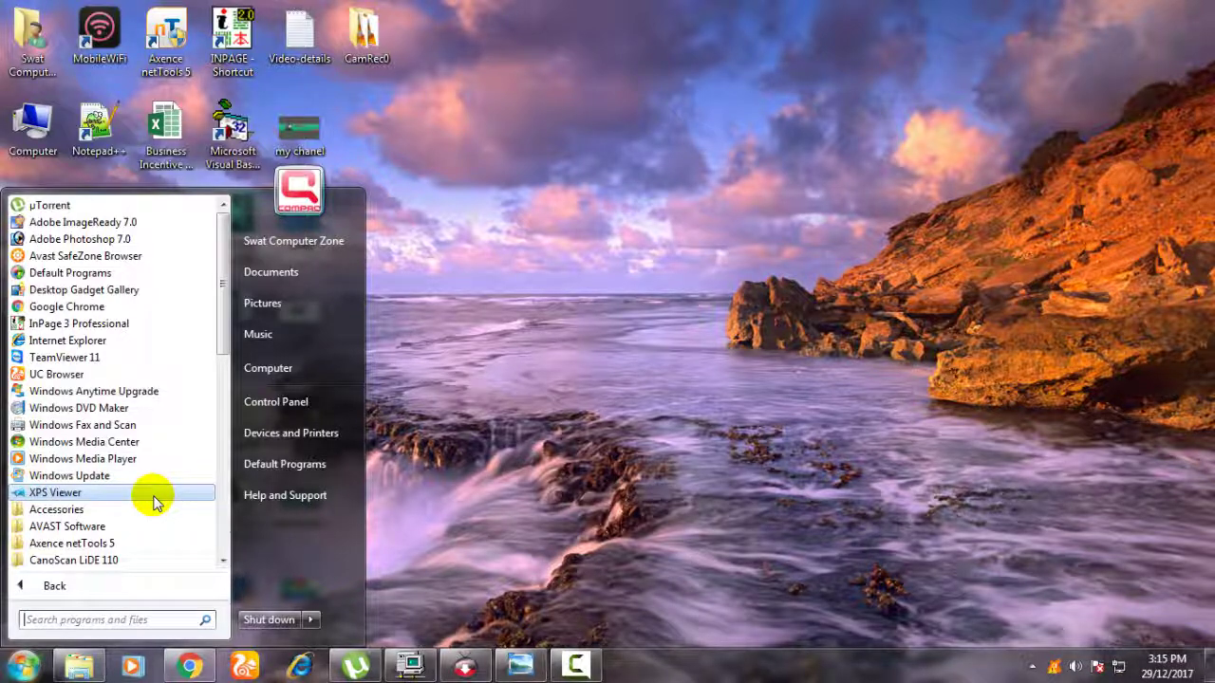
pyautogui.scroll(-3, 161, 451)
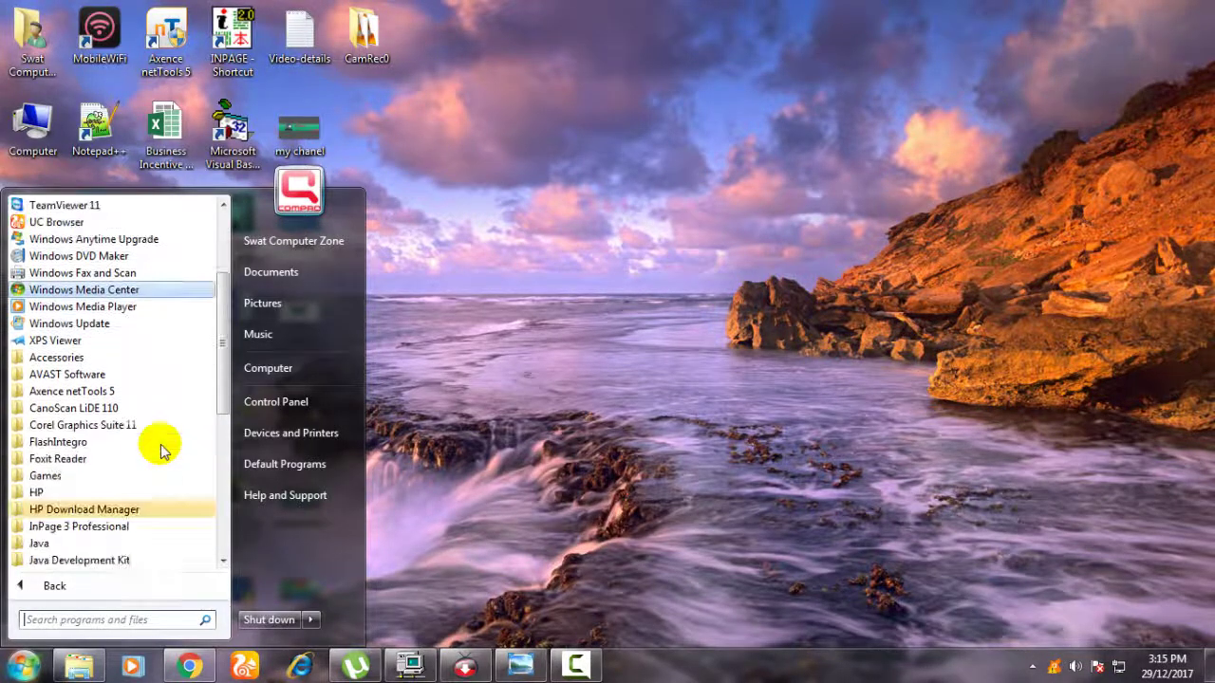
pyautogui.scroll(-2, 162, 451)
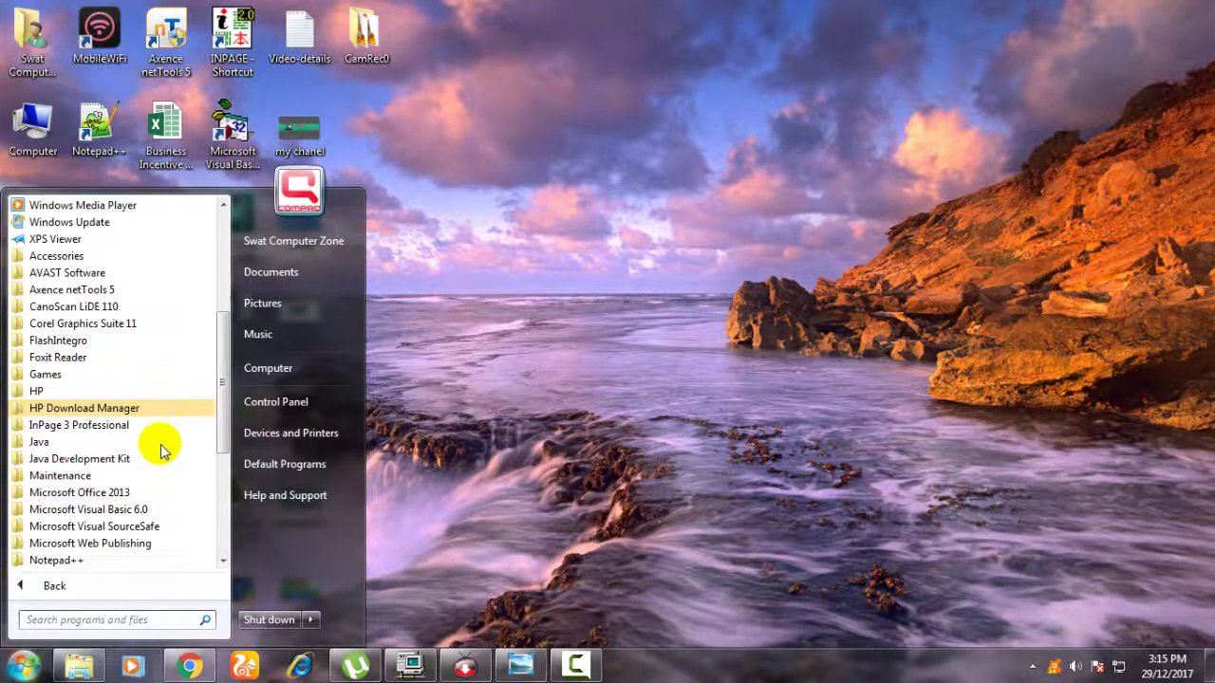
pyautogui.scroll(-1, 161, 450)
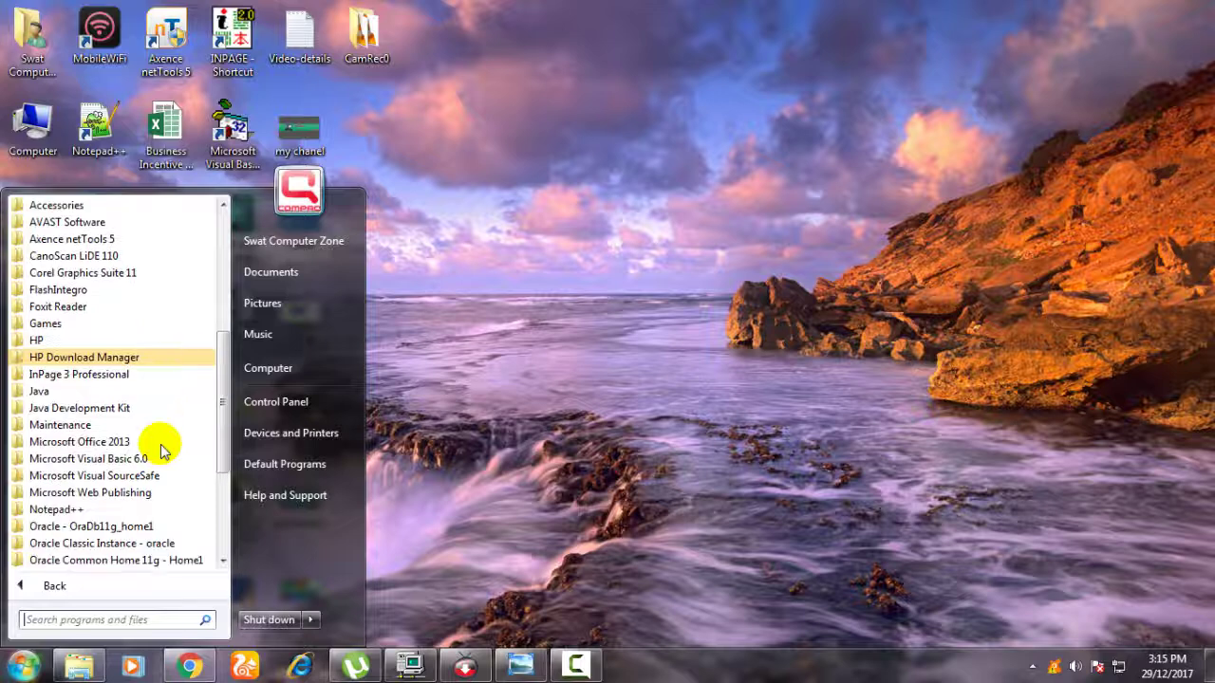
pyautogui.click(92, 441)
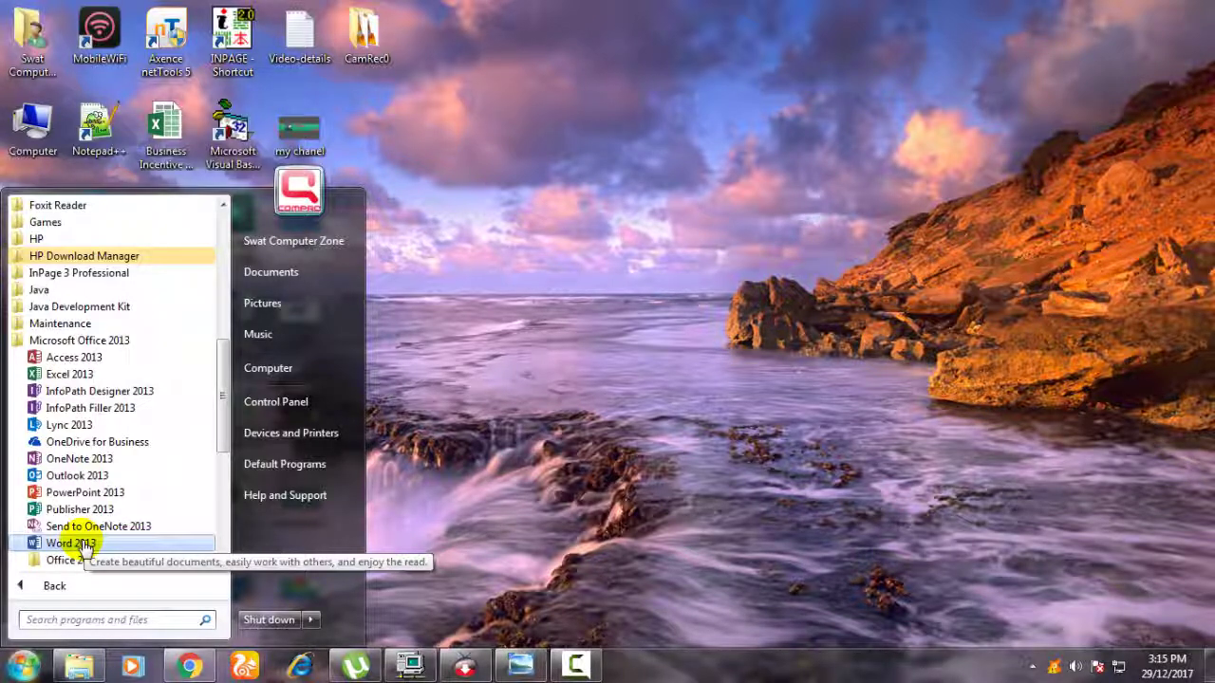
pyautogui.click(84, 543)
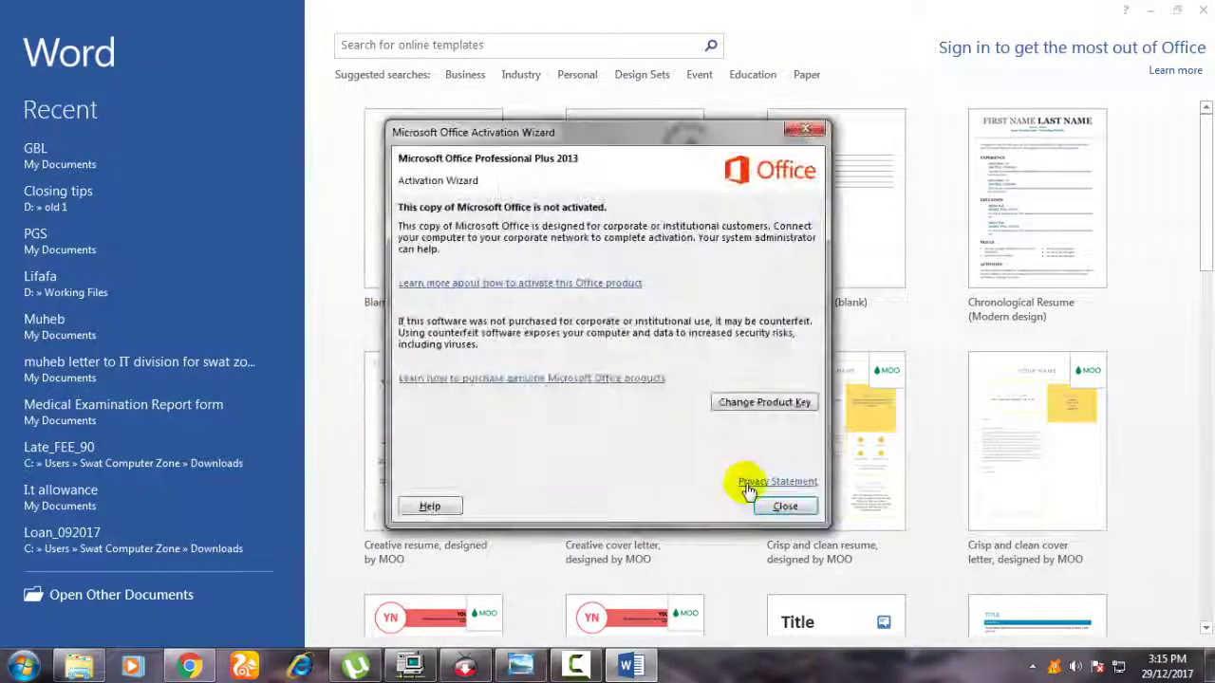
# Close the Office Activation Wizard, then scroll through the template gallery and back to the top
pyautogui.click(780, 579)
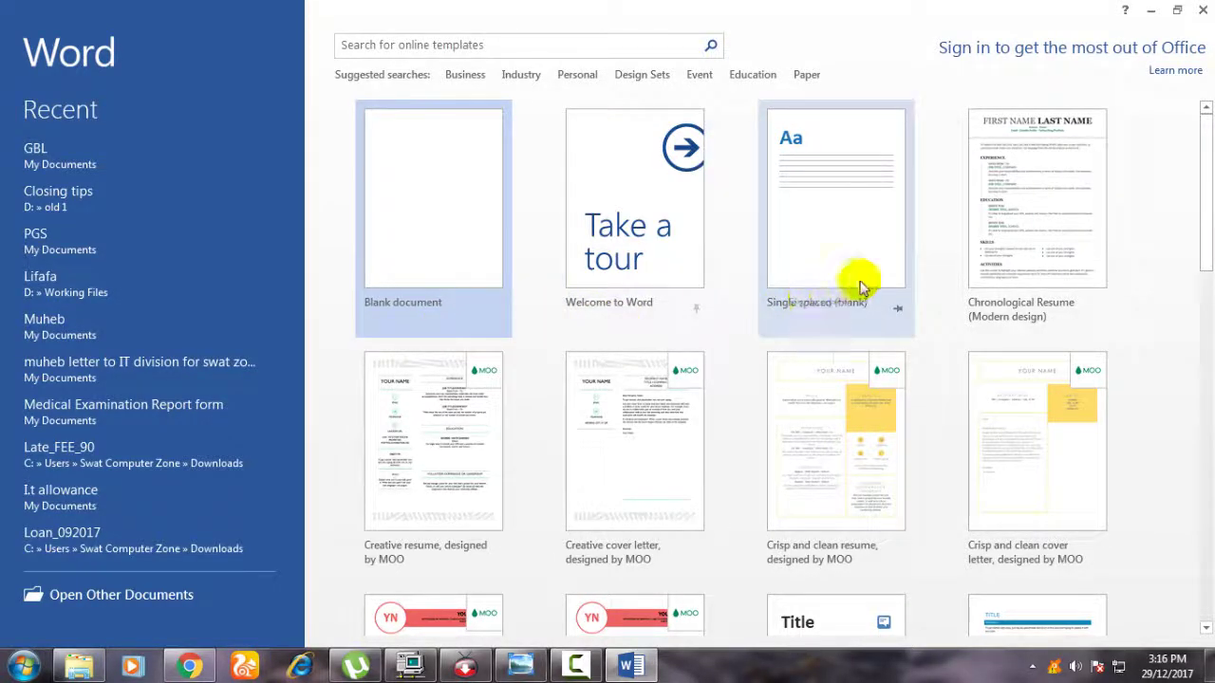
pyautogui.scroll(-2, 593, 467)
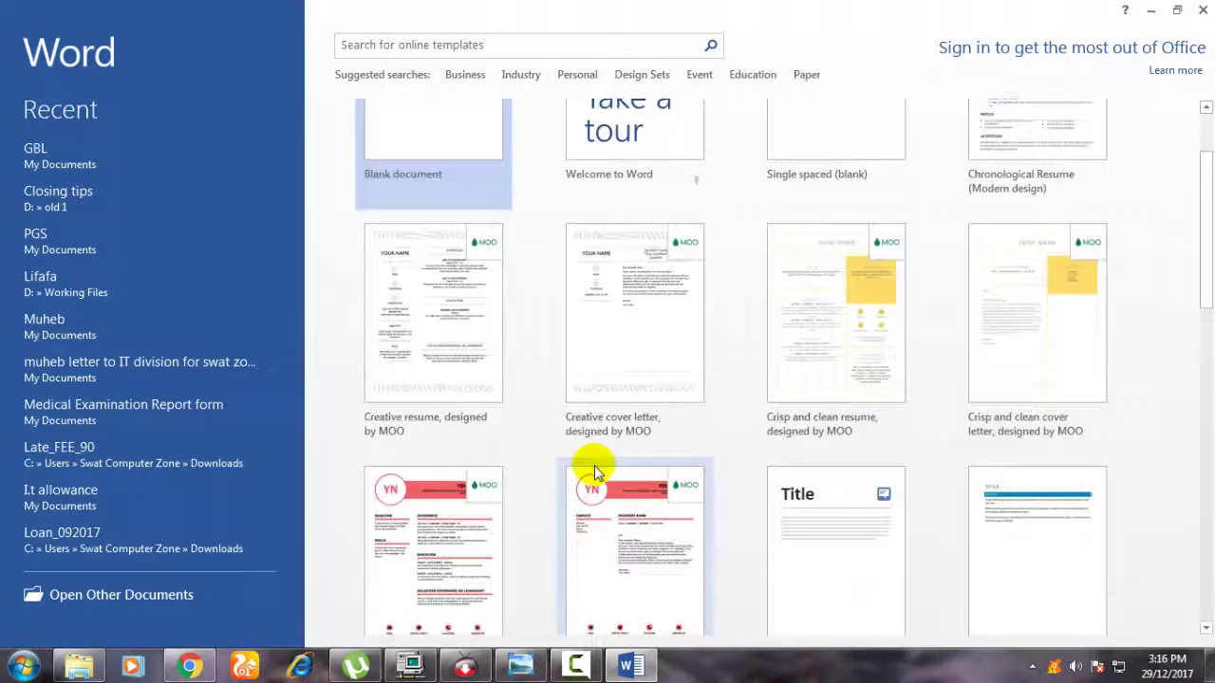
pyautogui.scroll(-3, 595, 469)
pyautogui.scroll(-3, 595, 469)
pyautogui.scroll(-5, 595, 469)
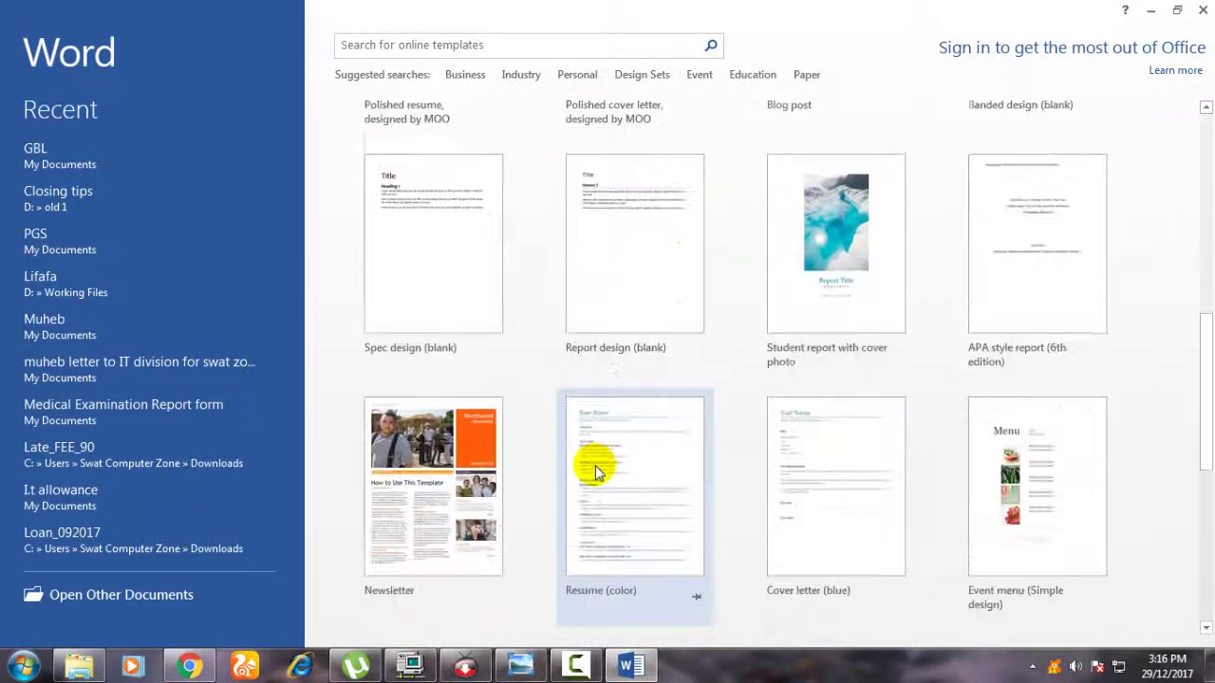
pyautogui.scroll(-4, 595, 469)
pyautogui.scroll(-1, 595, 468)
pyautogui.scroll(-1, 595, 465)
pyautogui.scroll(-2, 595, 467)
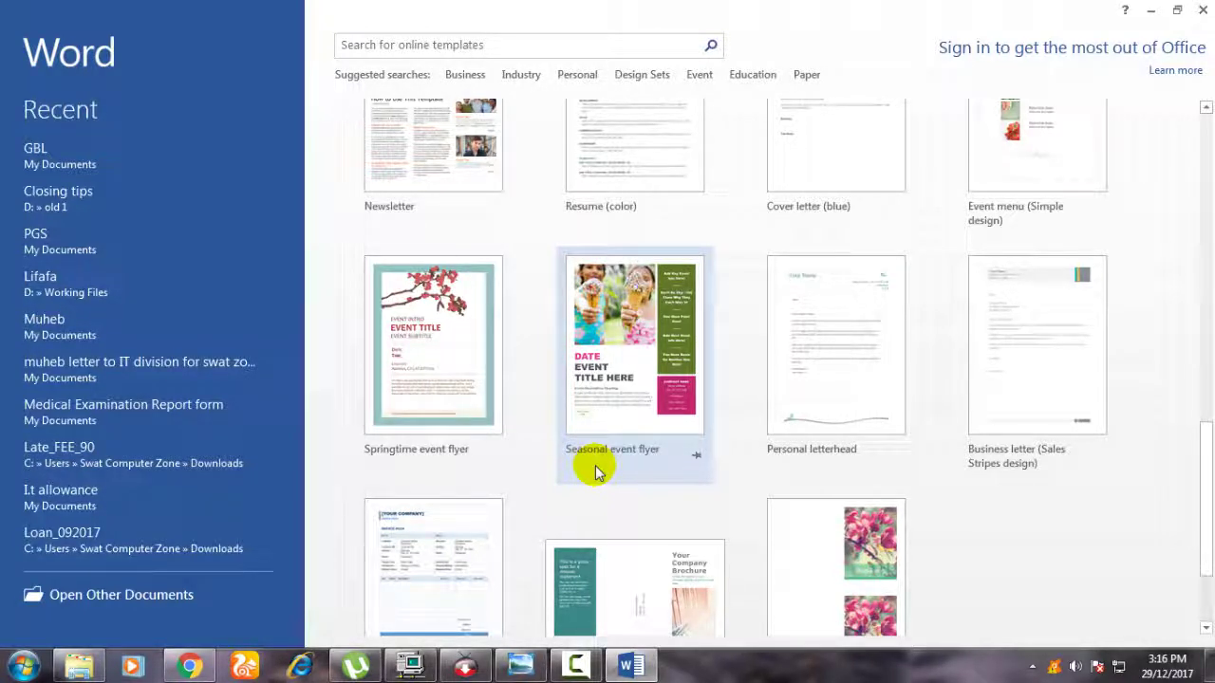
pyautogui.scroll(2, 596, 472)
pyautogui.scroll(3, 595, 471)
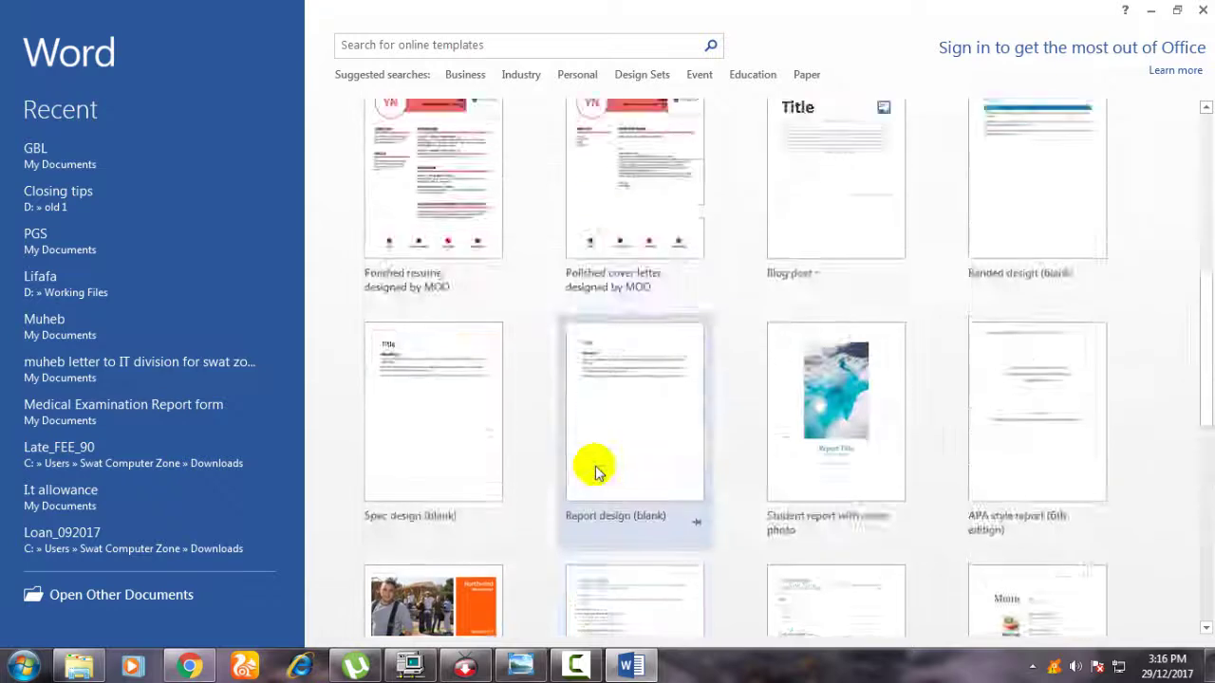
pyautogui.scroll(2, 595, 472)
pyautogui.scroll(2, 595, 471)
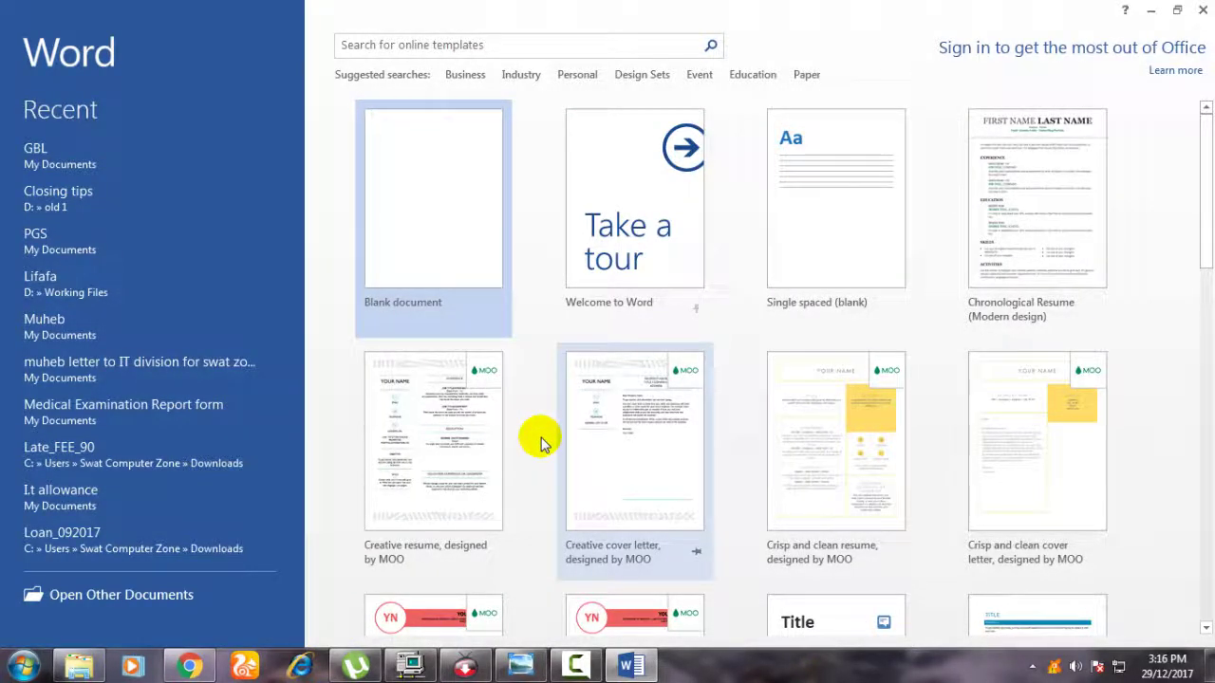
# Open a Blank document (Document1) and zoom its page from 150% down to 108%
pyautogui.click(436, 235)
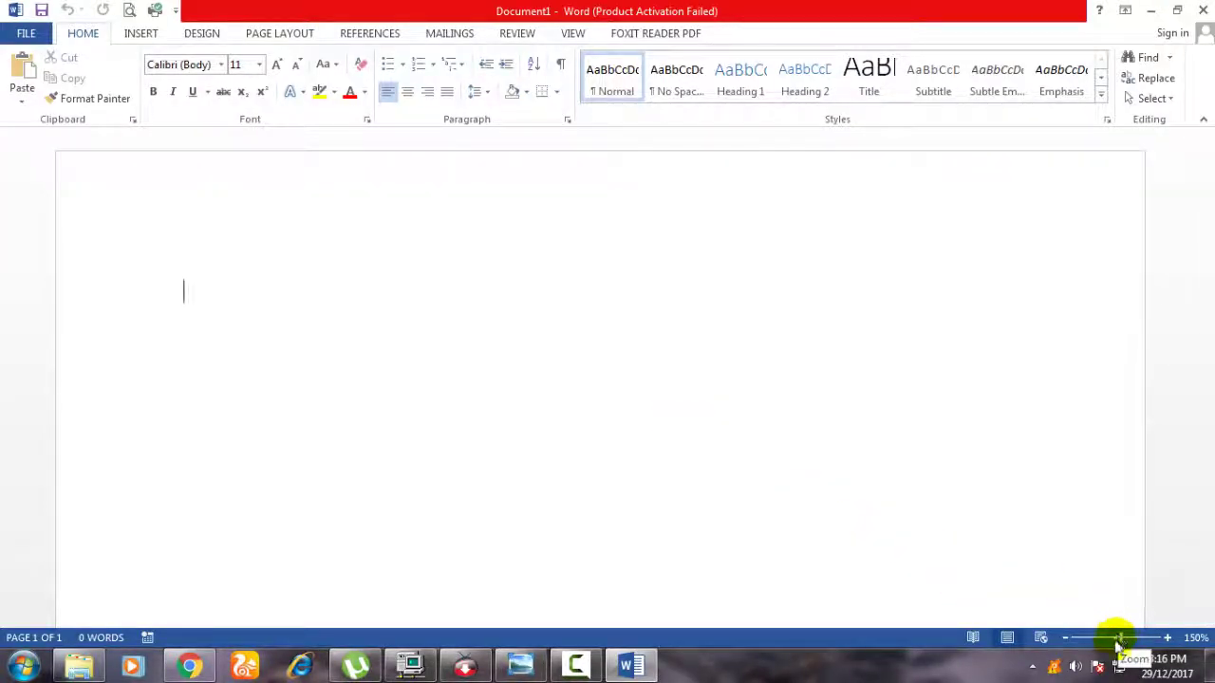
pyautogui.moveTo(1120, 644); pyautogui.dragTo(1115, 640)
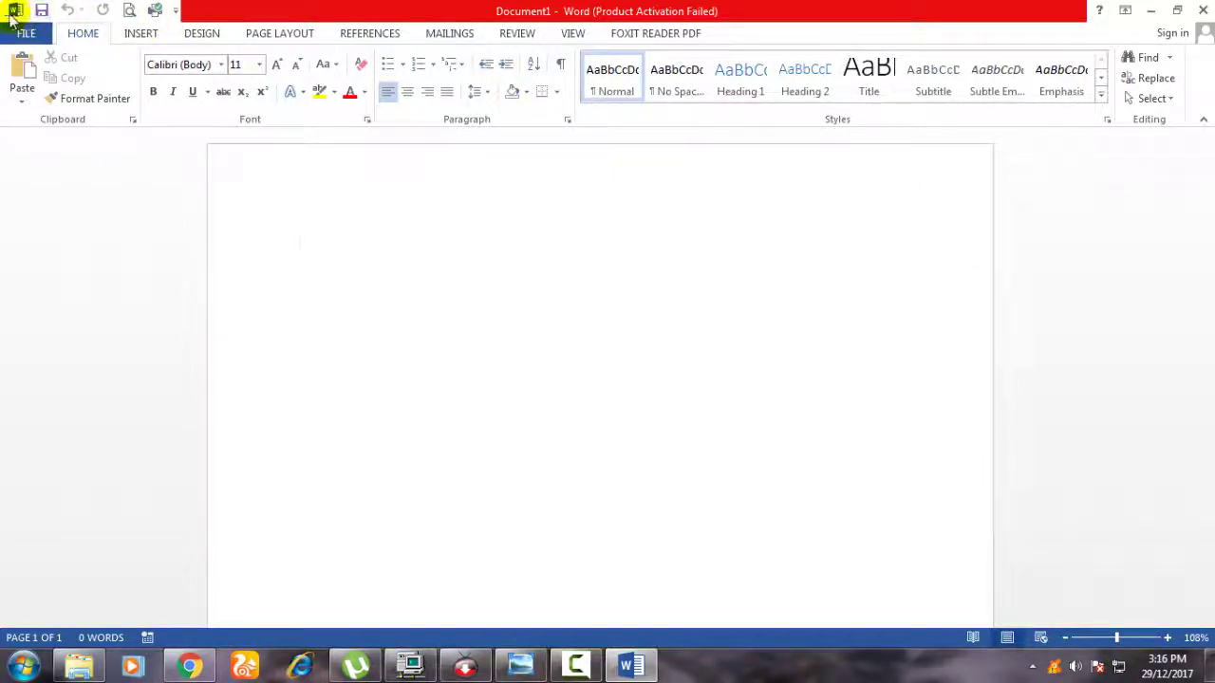
# Tick Open and New in the Customize Quick Access Toolbar list
pyautogui.click(175, 14)
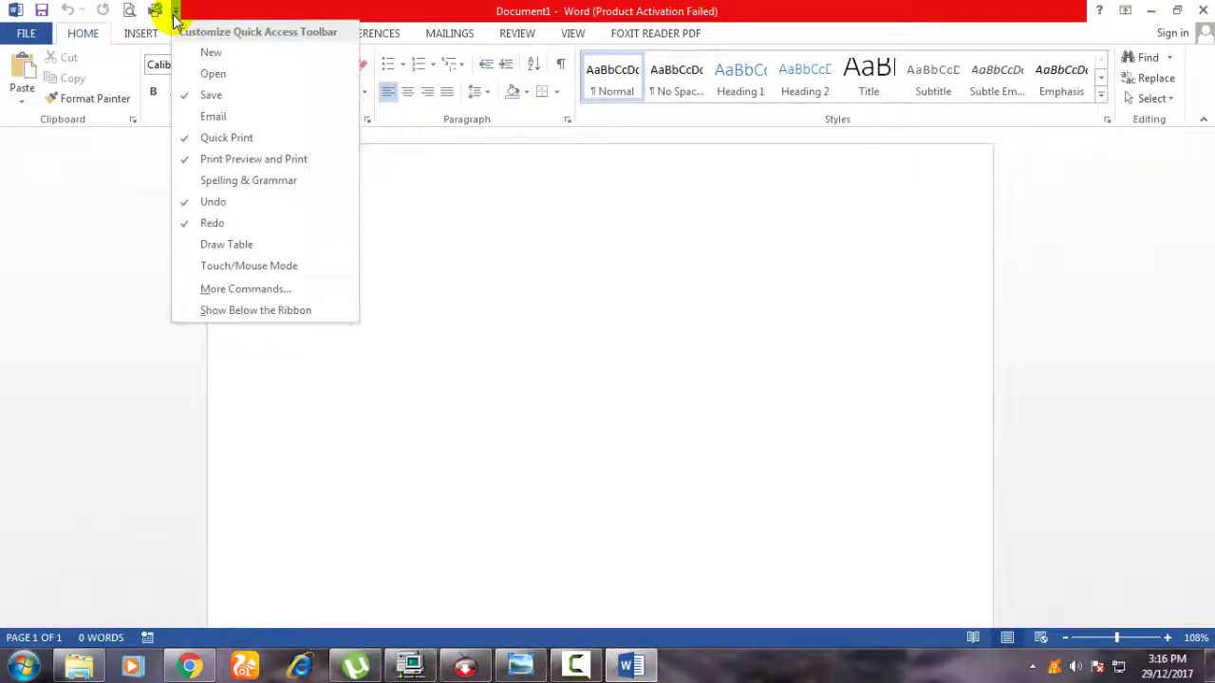
pyautogui.click(207, 73)
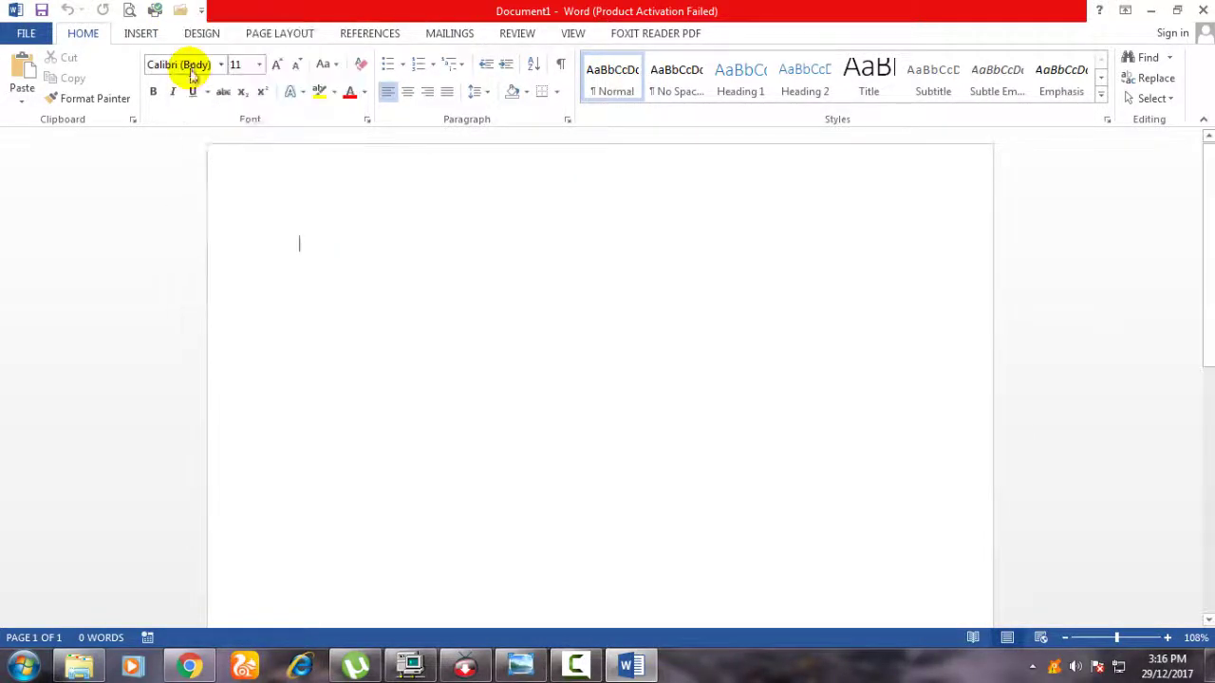
pyautogui.click(199, 11)
pyautogui.click(208, 47)
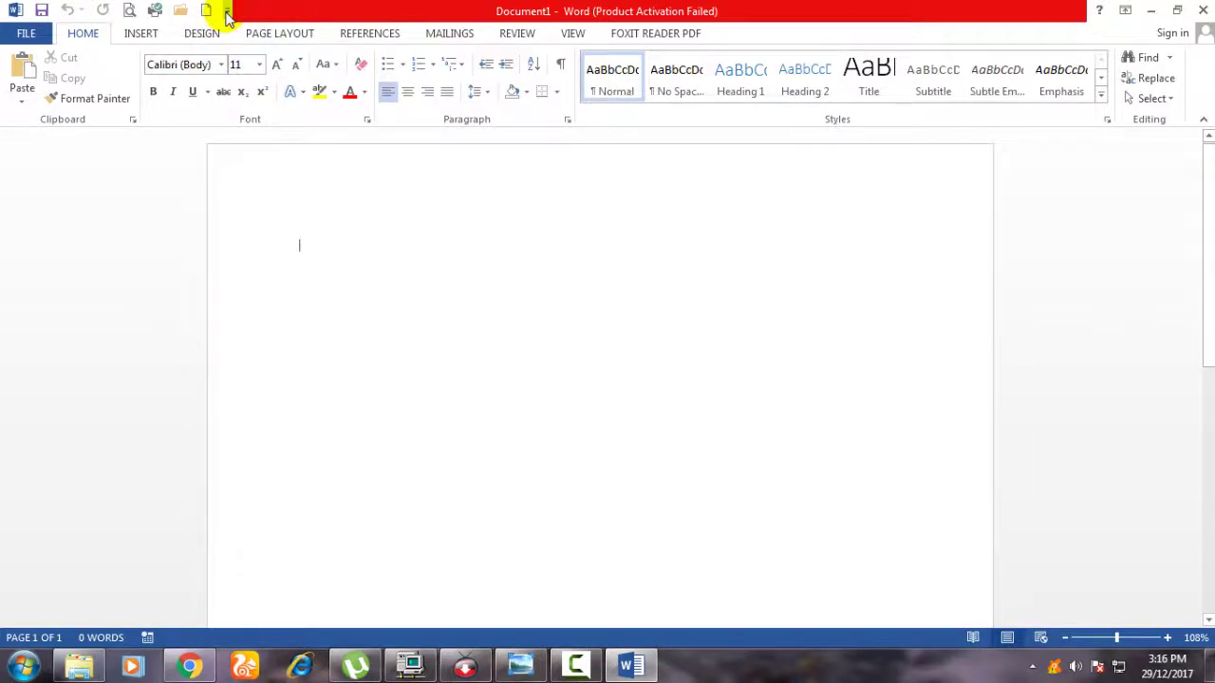
pyautogui.click(227, 12)
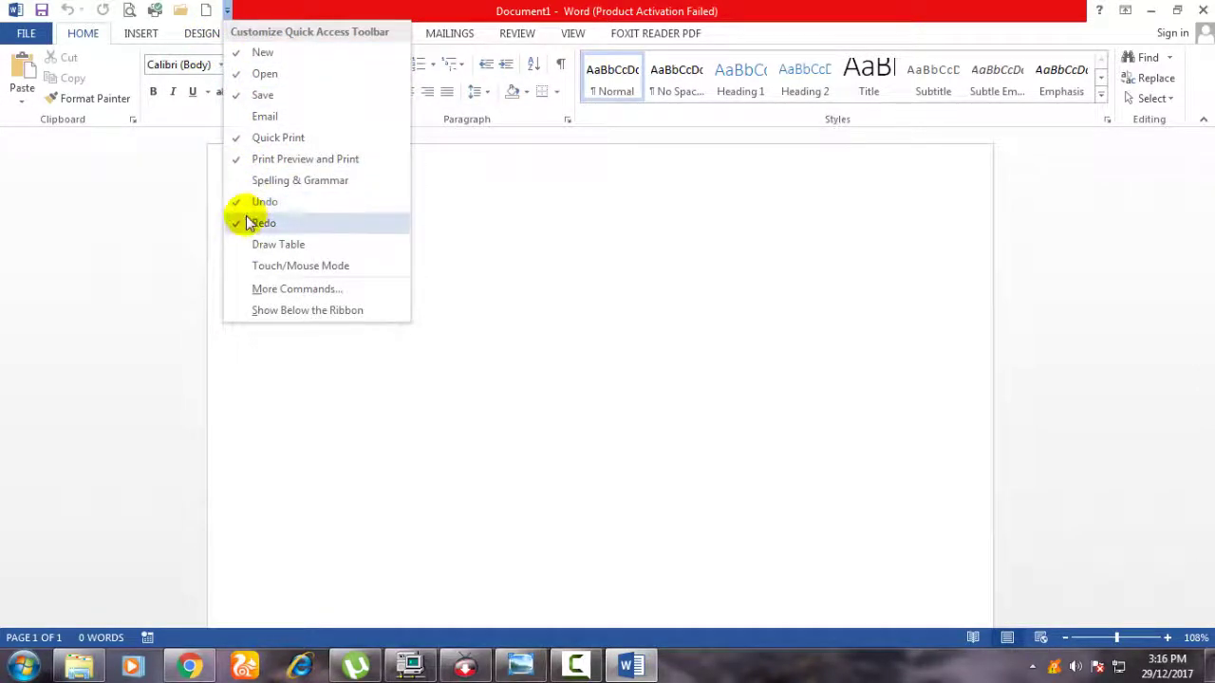
pyautogui.click(265, 10)
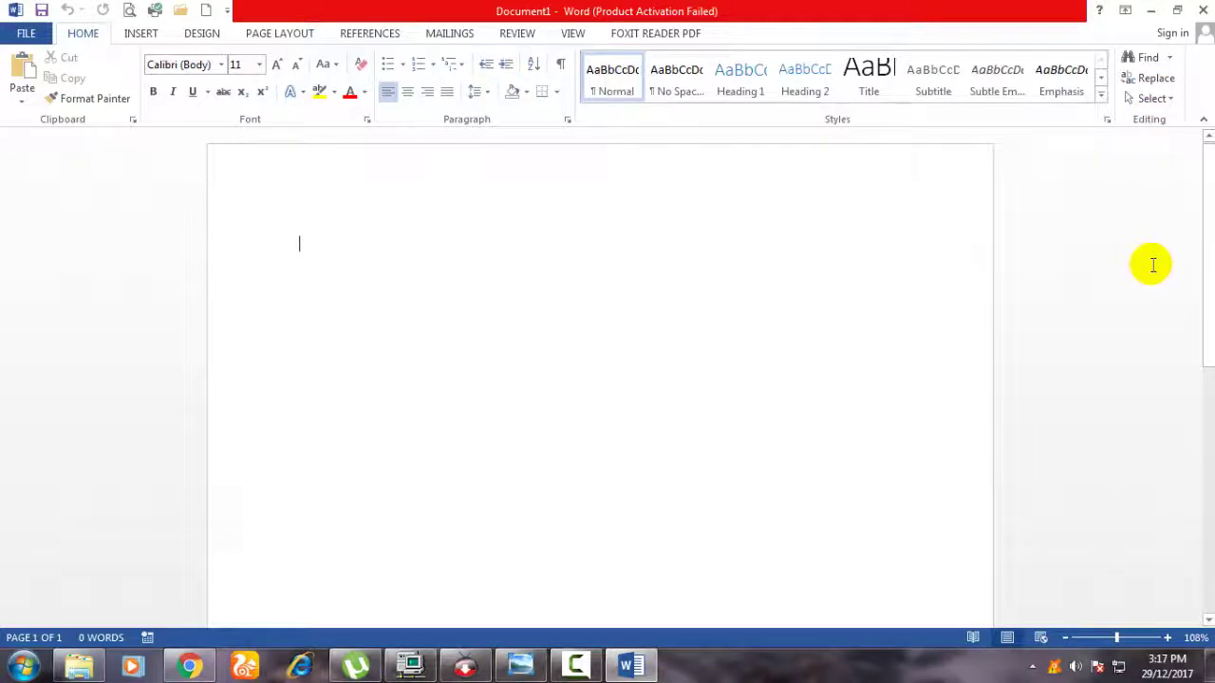
pyautogui.moveTo(1203, 264)
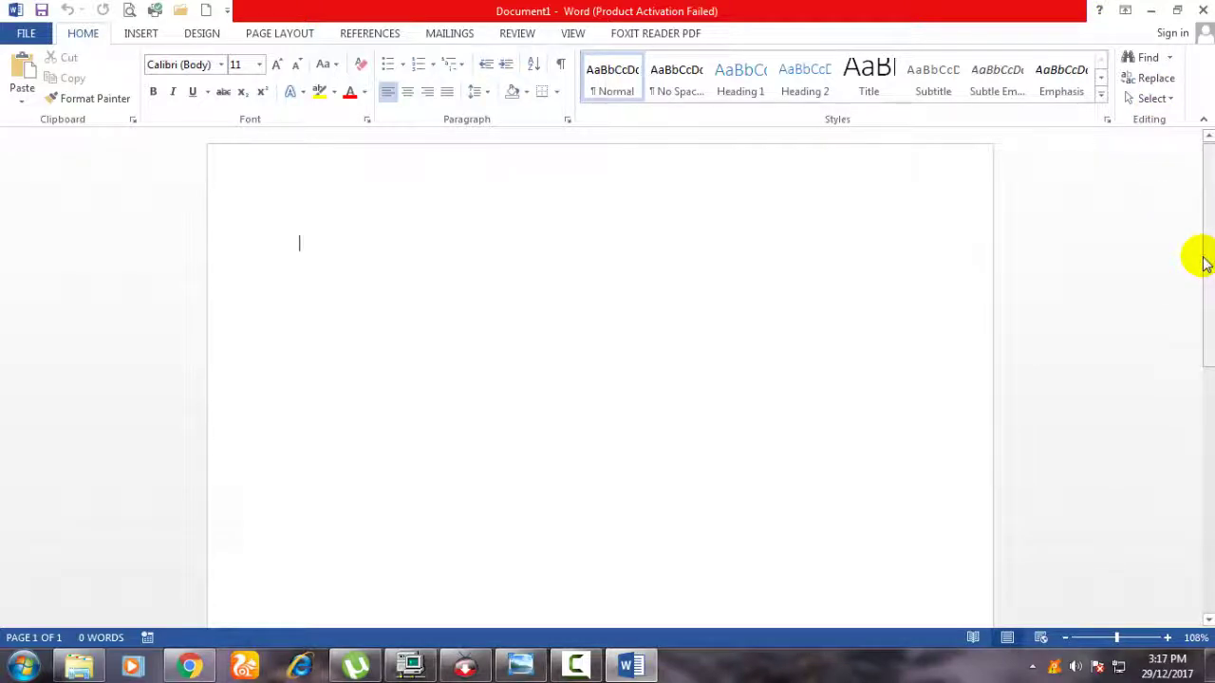
pyautogui.moveTo(1205, 264)
pyautogui.mouseDown()
pyautogui.moveTo(1198, 495)
pyautogui.moveTo(1202, 257)
pyautogui.mouseUp()
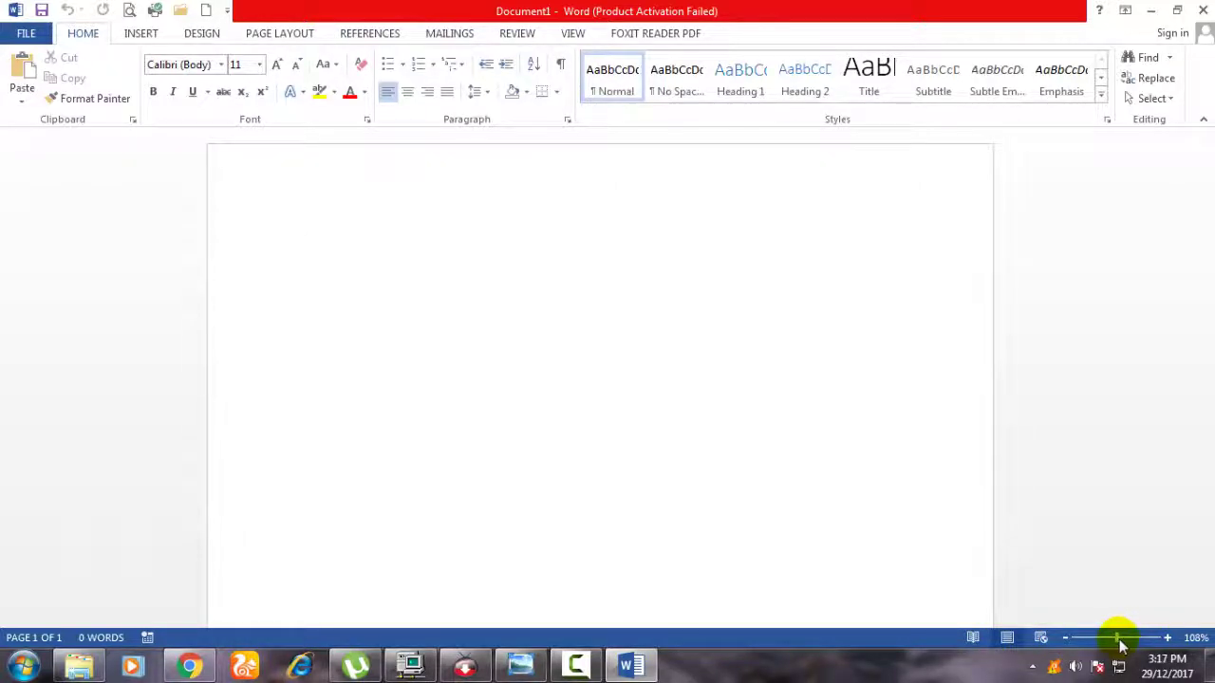
pyautogui.moveTo(1123, 643); pyautogui.dragTo(1071, 646)
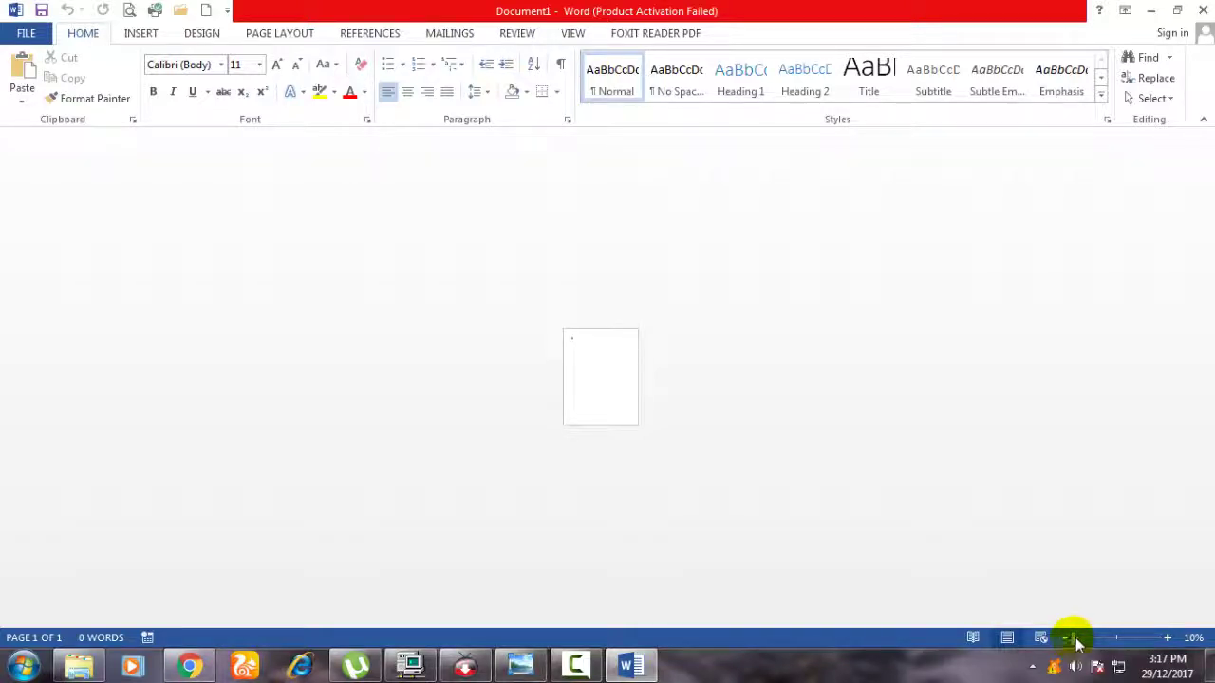
pyautogui.moveTo(1073, 645)
pyautogui.mouseDown()
pyautogui.moveTo(1160, 642)
pyautogui.moveTo(1115, 649)
pyautogui.mouseUp()
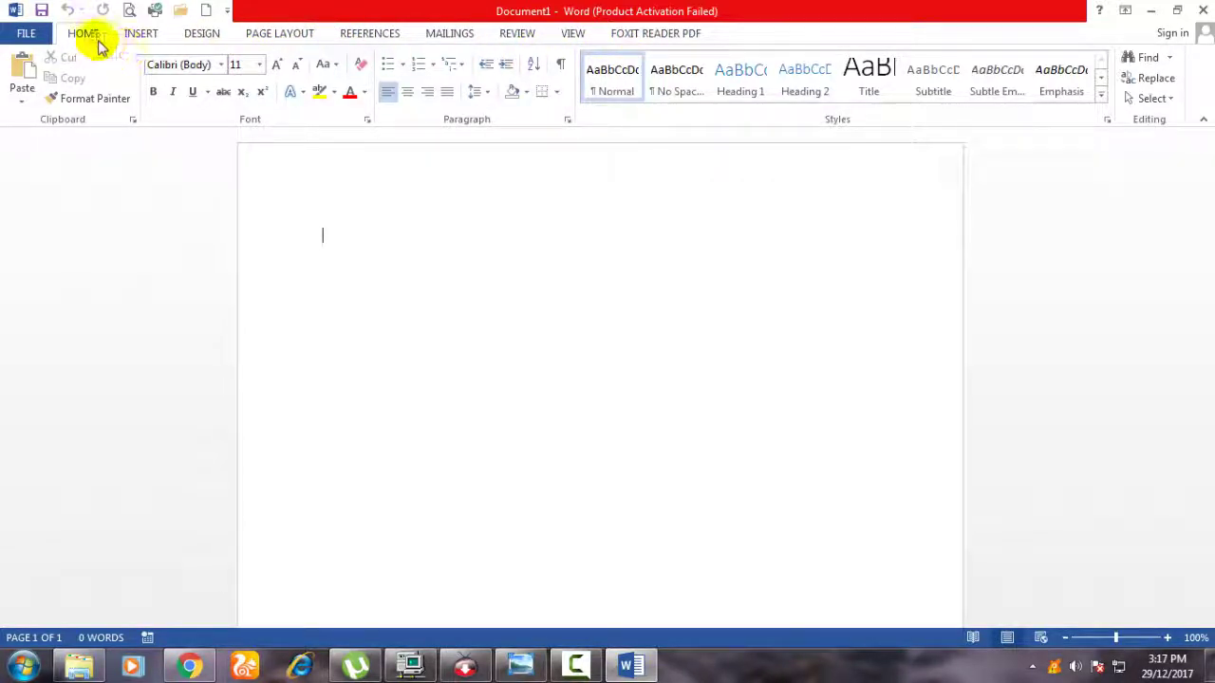
pyautogui.click(140, 33)
pyautogui.click(201, 33)
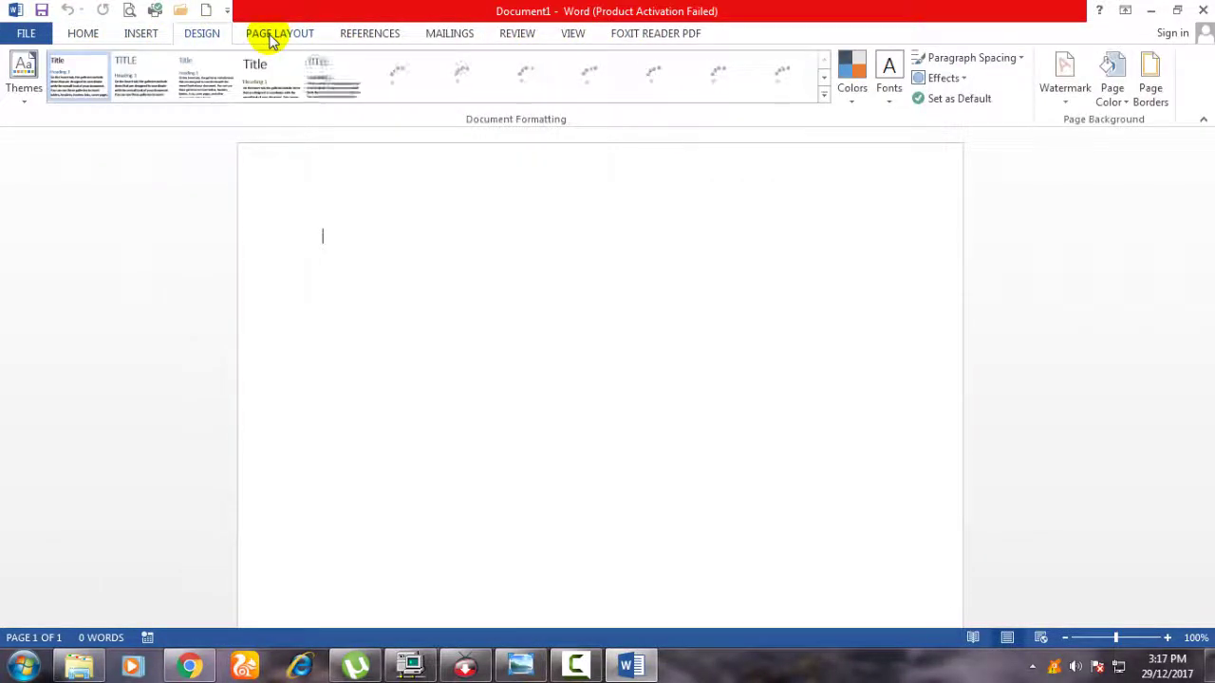
pyautogui.click(276, 34)
pyautogui.click(370, 38)
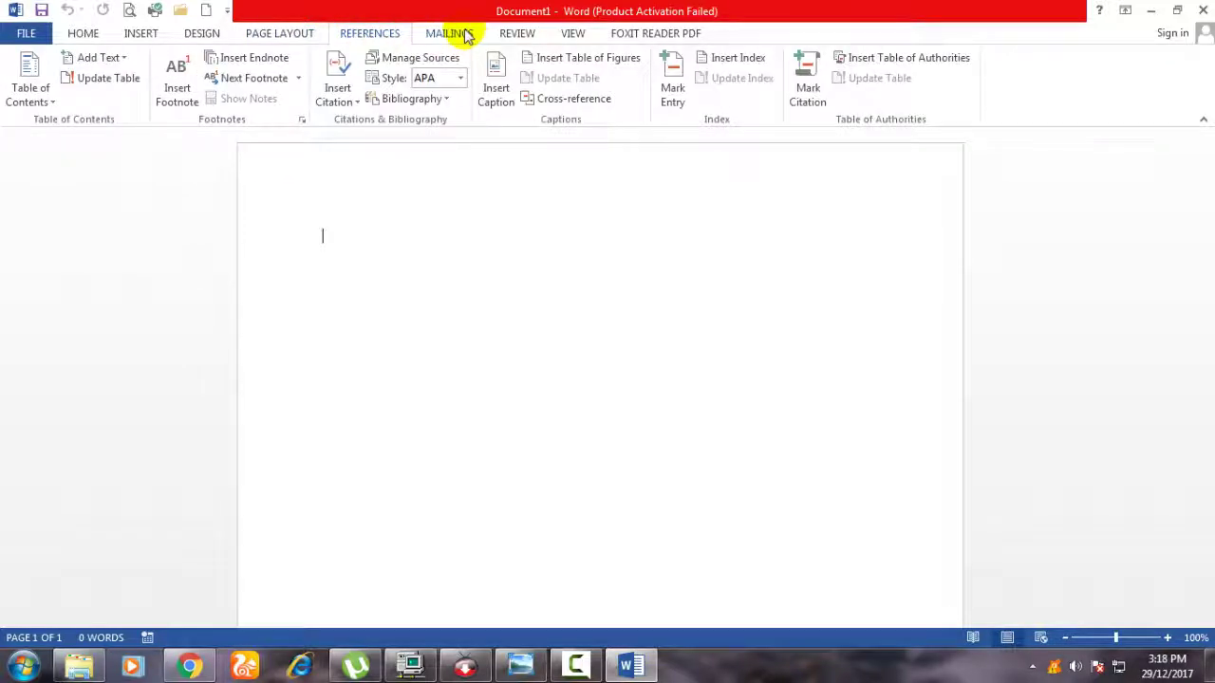
pyautogui.click(449, 33)
pyautogui.click(512, 35)
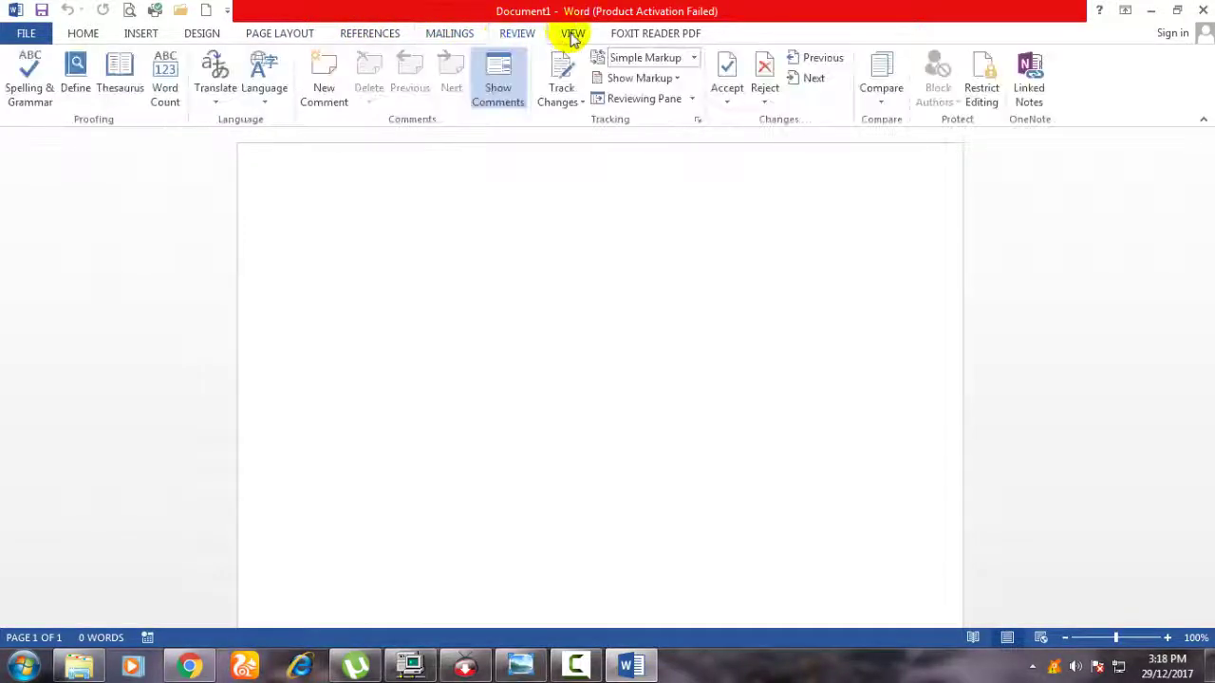
pyautogui.click(573, 36)
pyautogui.click(85, 33)
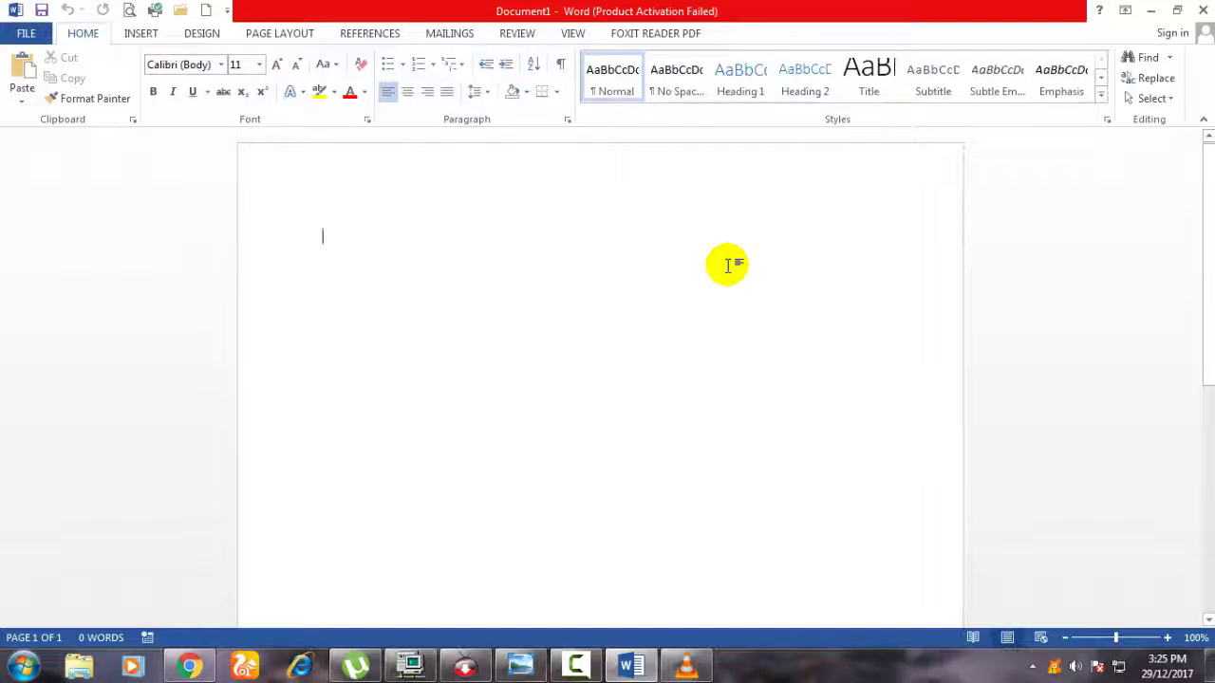
# Type the heading 'What is MS Office ?', enlarge it to 29 pt, and add a line below
pyautogui.write('W')
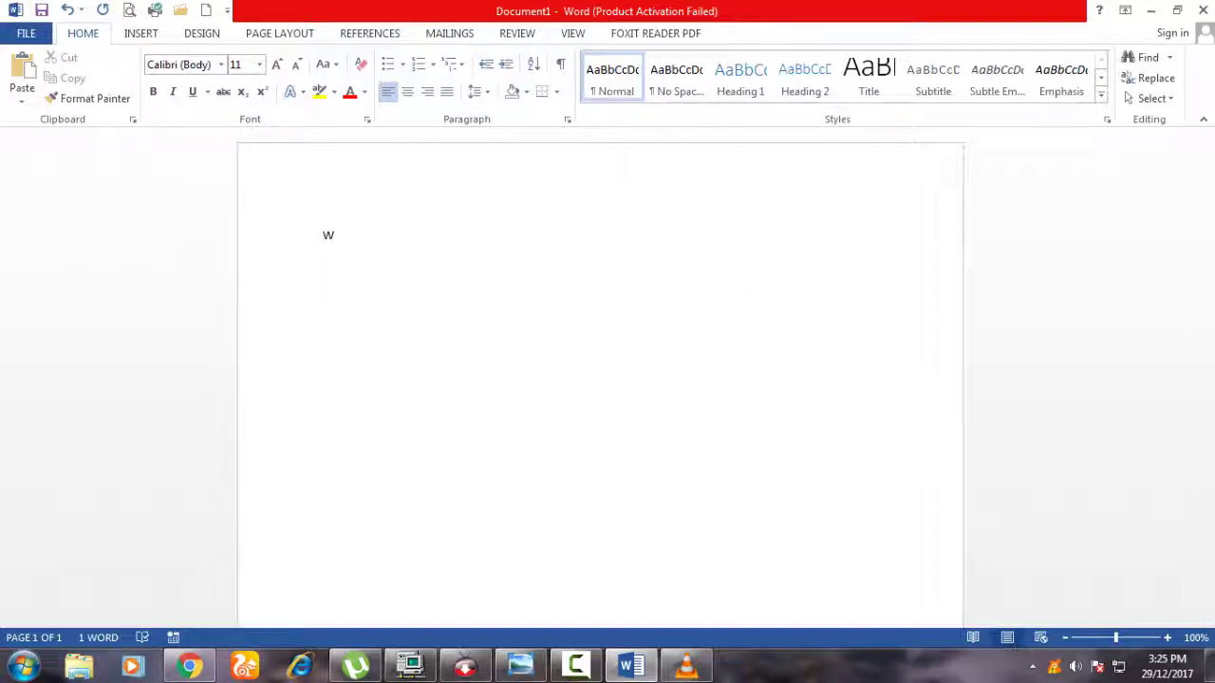
pyautogui.write('hat is ')
pyautogui.write('MS Off')
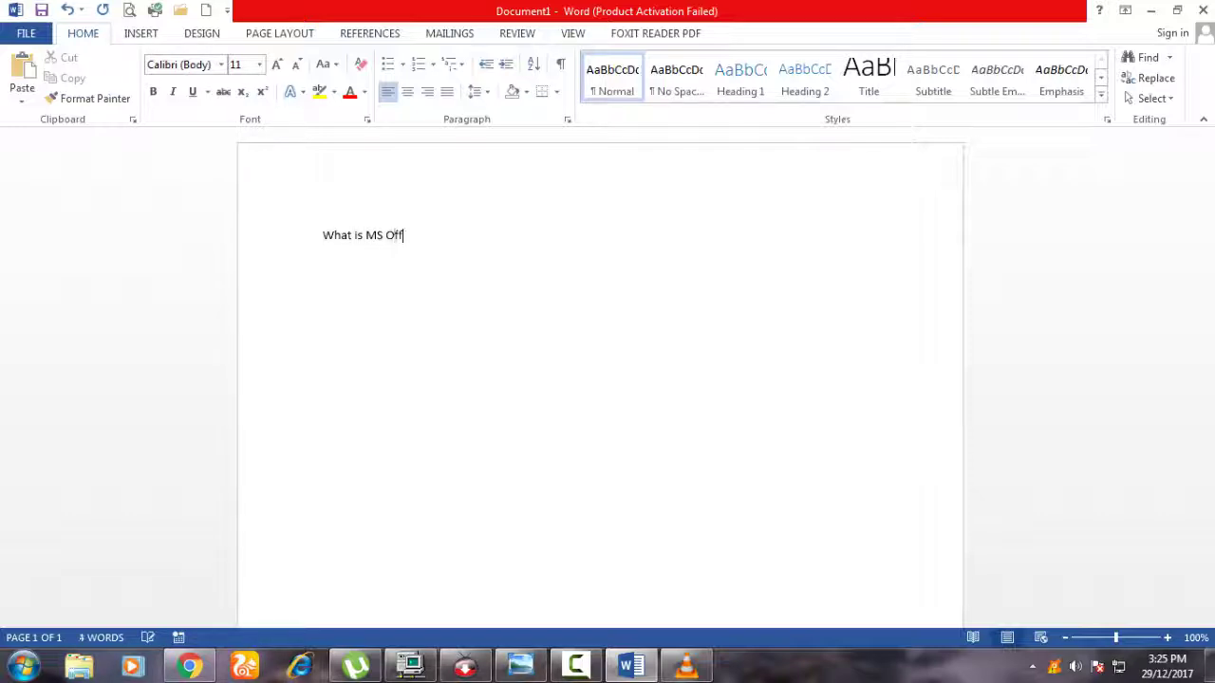
pyautogui.write('ice ?')
pyautogui.hotkey('ctrl', 'a')
pyautogui.hotkey('ctrl', 'shift', '.')
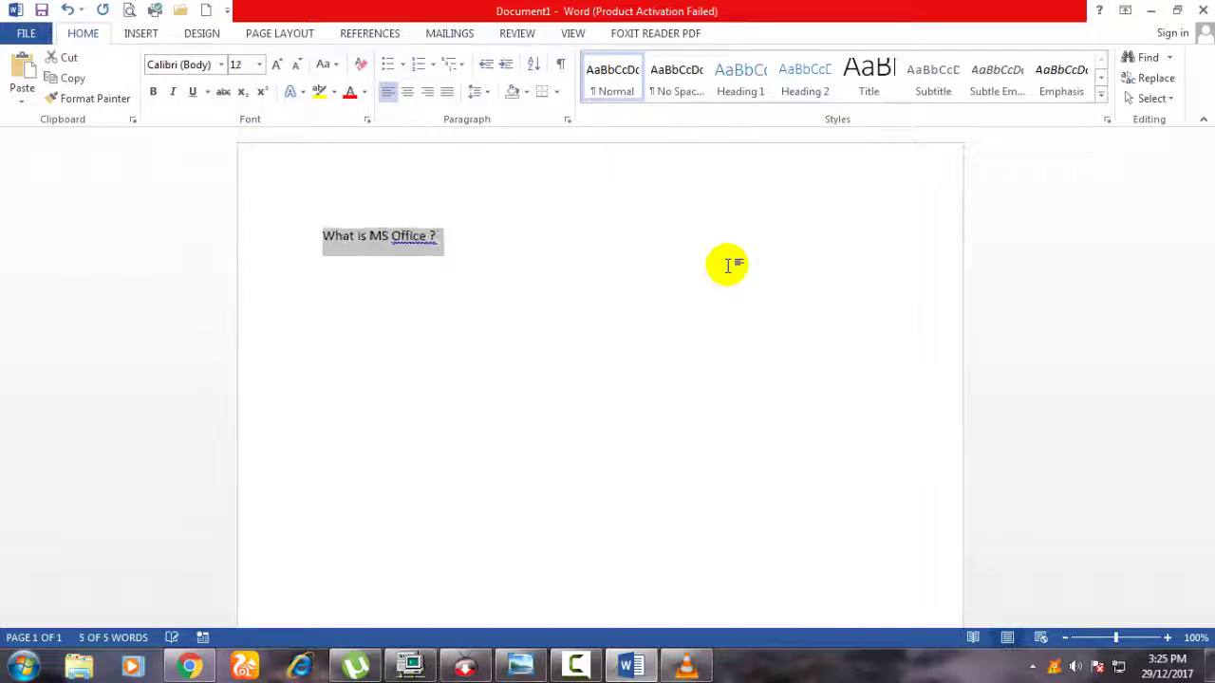
pyautogui.hotkey('ctrl', 'shift', '.')
pyautogui.hotkey('ctrl', 'shift', '.')
pyautogui.hotkey('ctrl', ']')
pyautogui.hotkey('ctrl', ']')
pyautogui.hotkey('ctrl', ']')
pyautogui.hotkey('ctrl', ']')
pyautogui.hotkey('ctrl', ']')
pyautogui.hotkey('ctrl', ']')
pyautogui.hotkey('ctrl', ']')
pyautogui.hotkey('ctrl', ']')
pyautogui.hotkey('ctrl', ']')
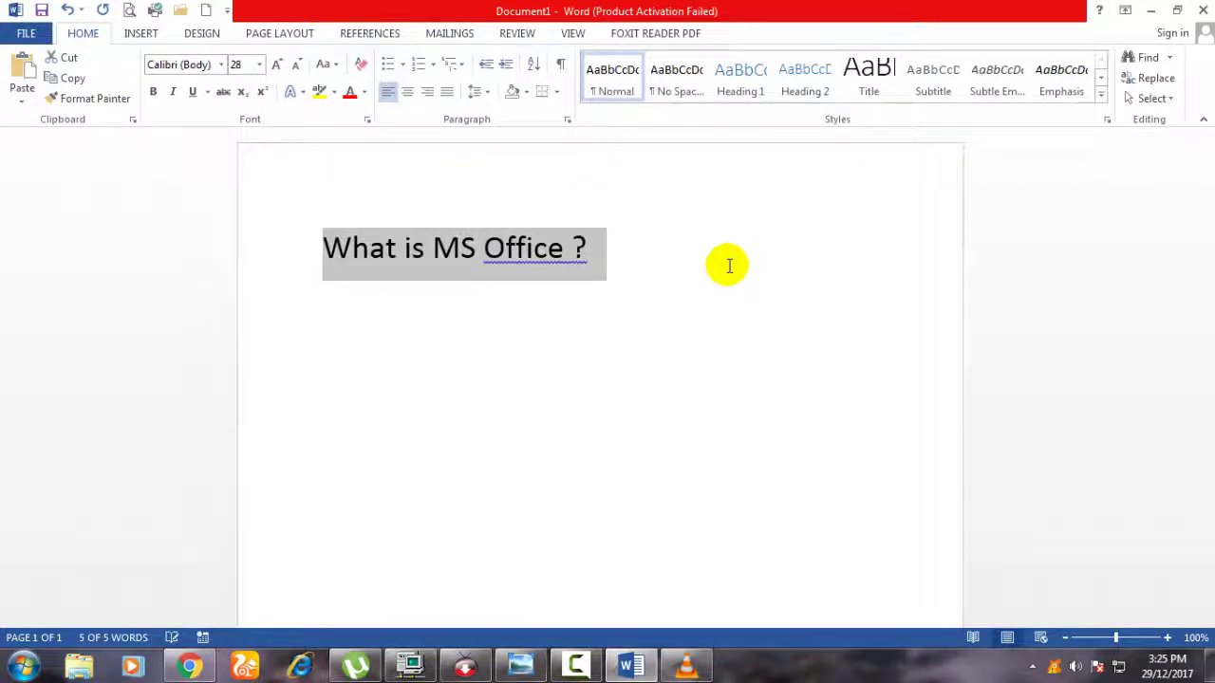
pyautogui.hotkey('ctrl', ']')
pyautogui.hotkey('ctrl', ']')
pyautogui.click(728, 266)
pyautogui.press('Return')
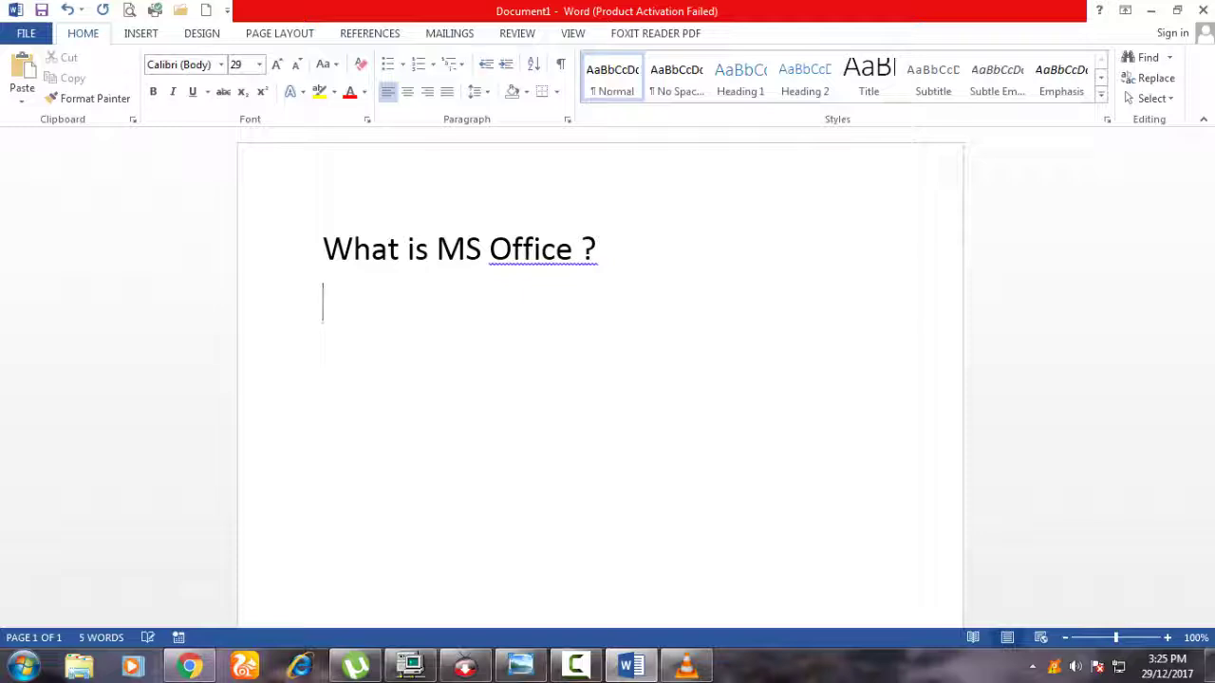
# Turn on Bullets, type 'MS Office is an application Software', and start a second bullet
pyautogui.click(388, 66)
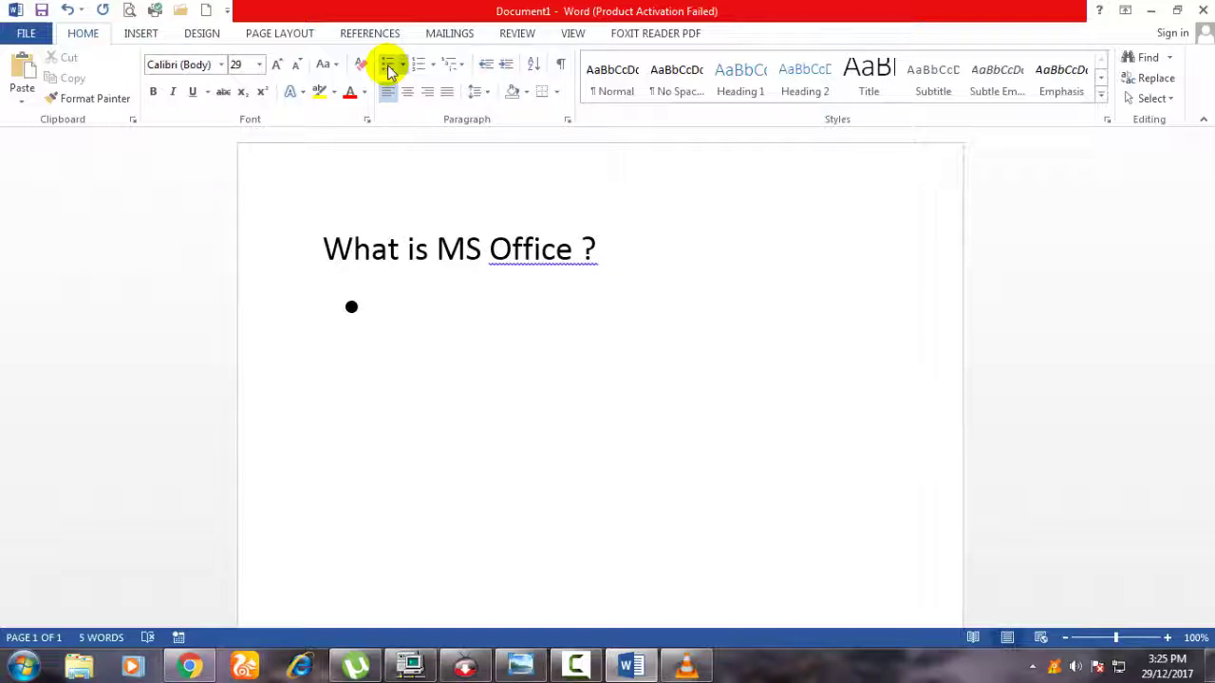
pyautogui.write('M')
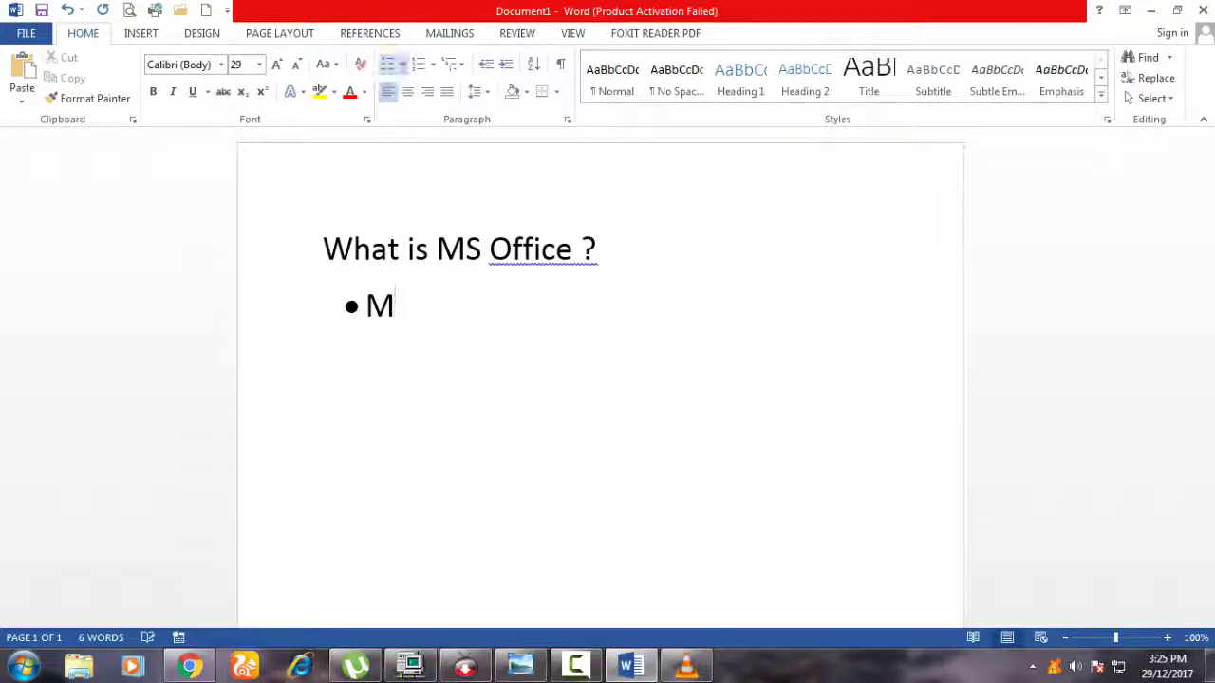
pyautogui.write('S Office ')
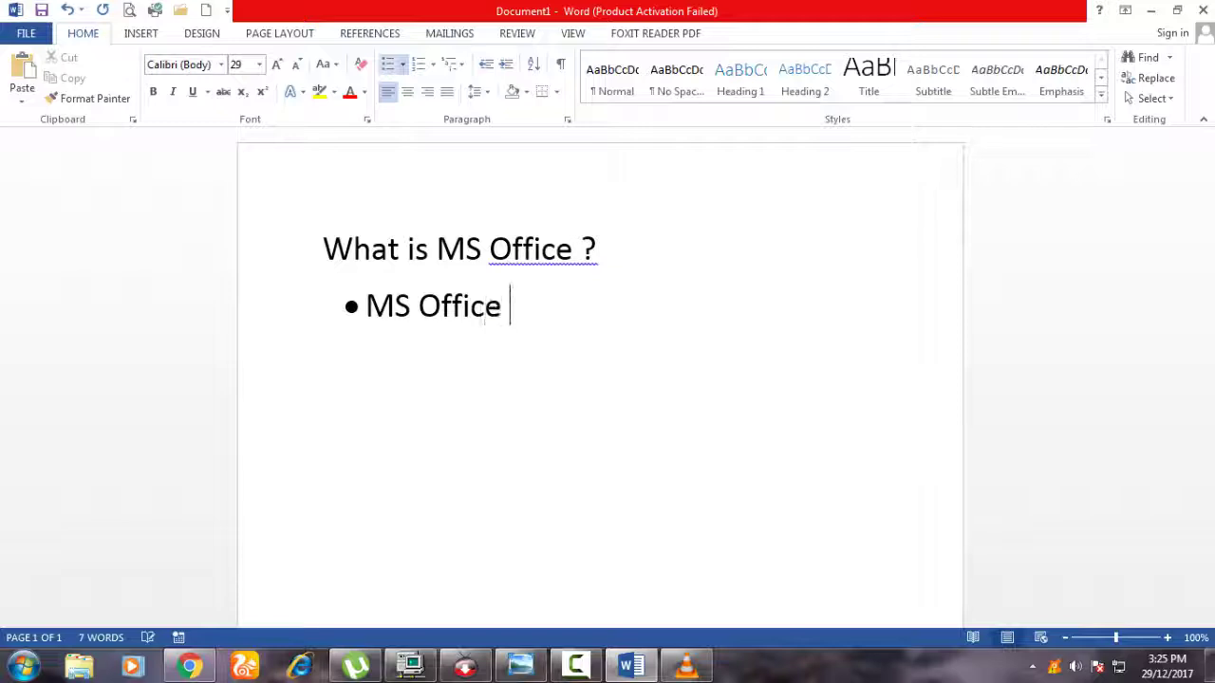
pyautogui.write('is an appl')
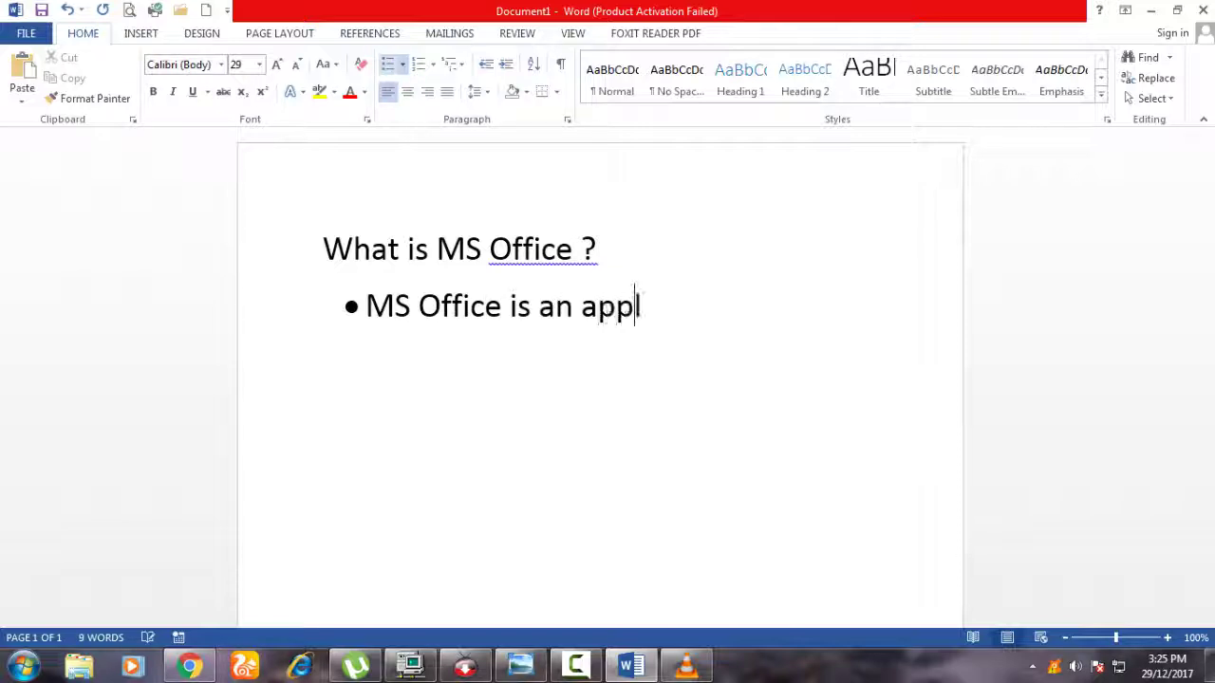
pyautogui.write('icati')
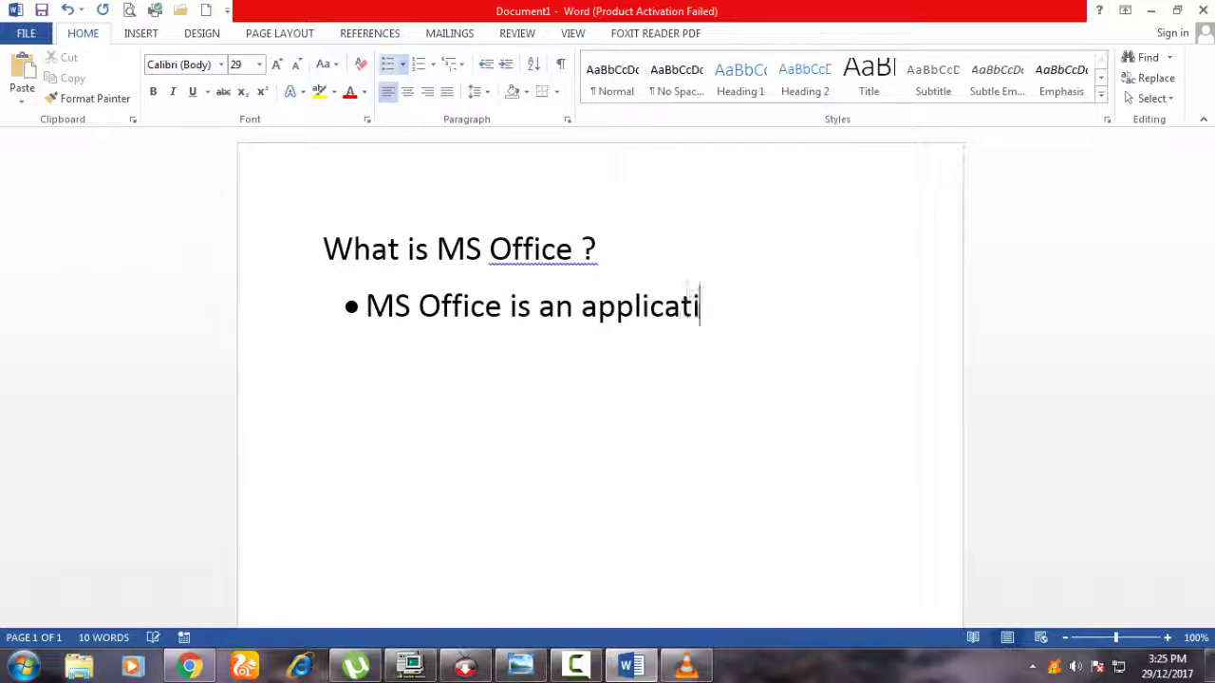
pyautogui.write('on Sa')
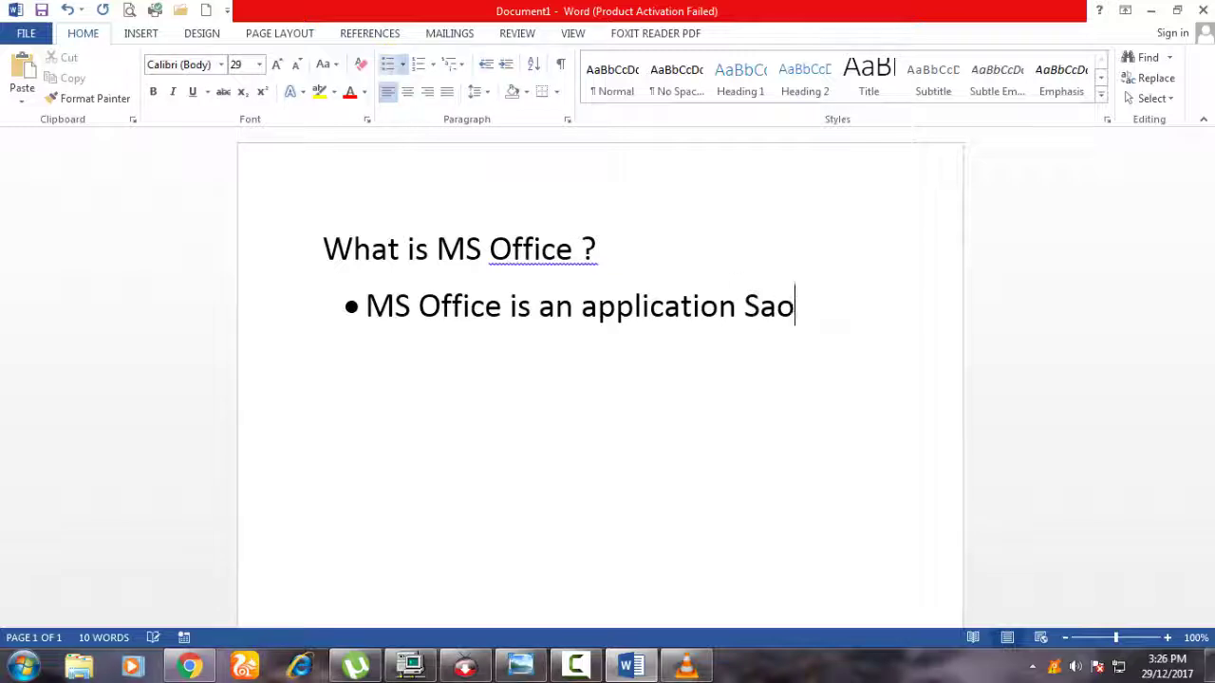
pyautogui.press('BackSpace')
pyautogui.write('oftw')
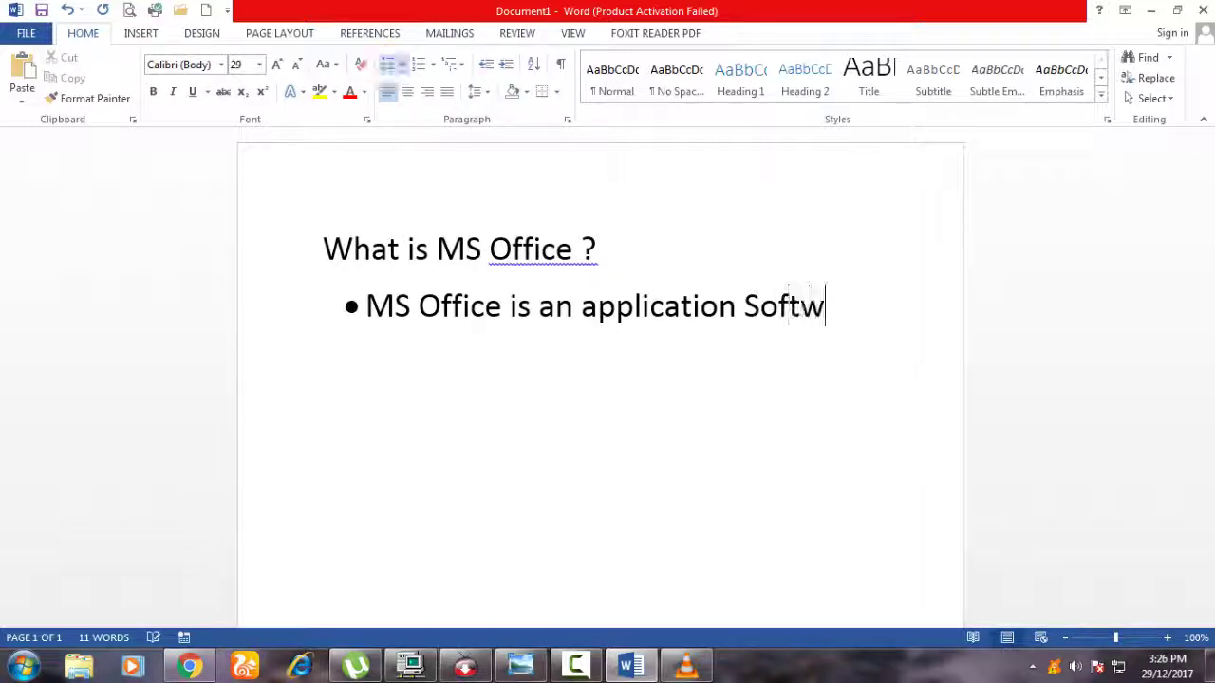
pyautogui.write('are')
pyautogui.press('Return')
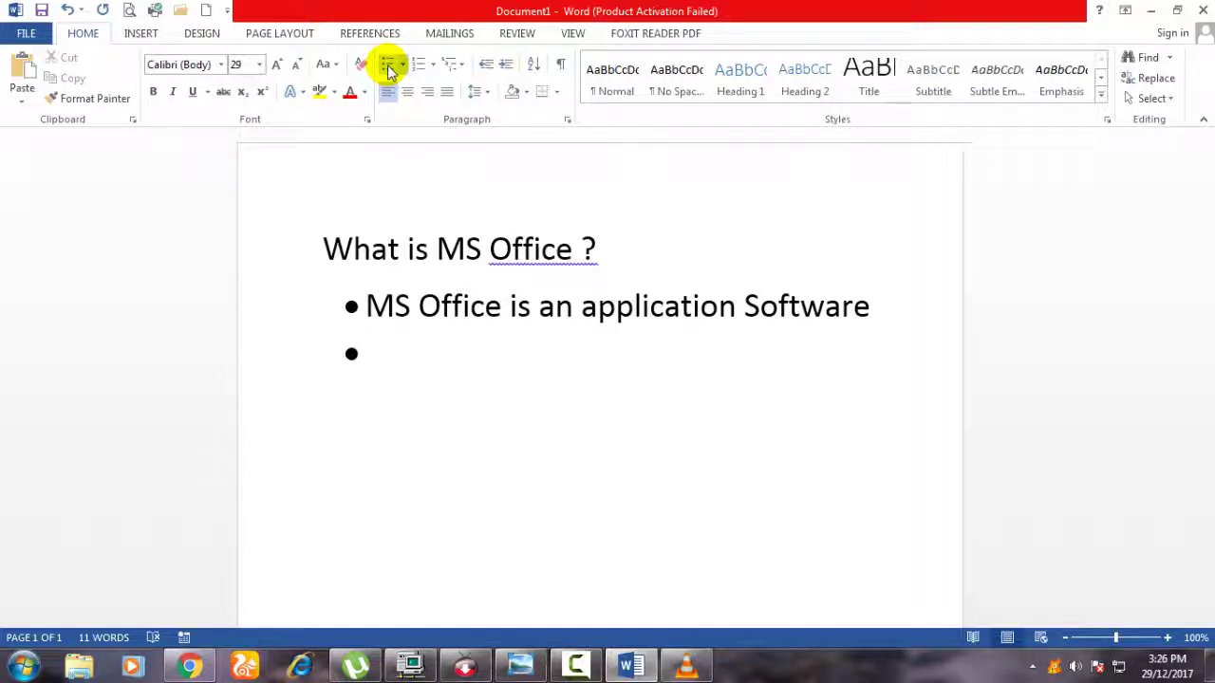
# Add the bullets 'To create documents' and 'to create or type letters'
pyautogui.write('To ')
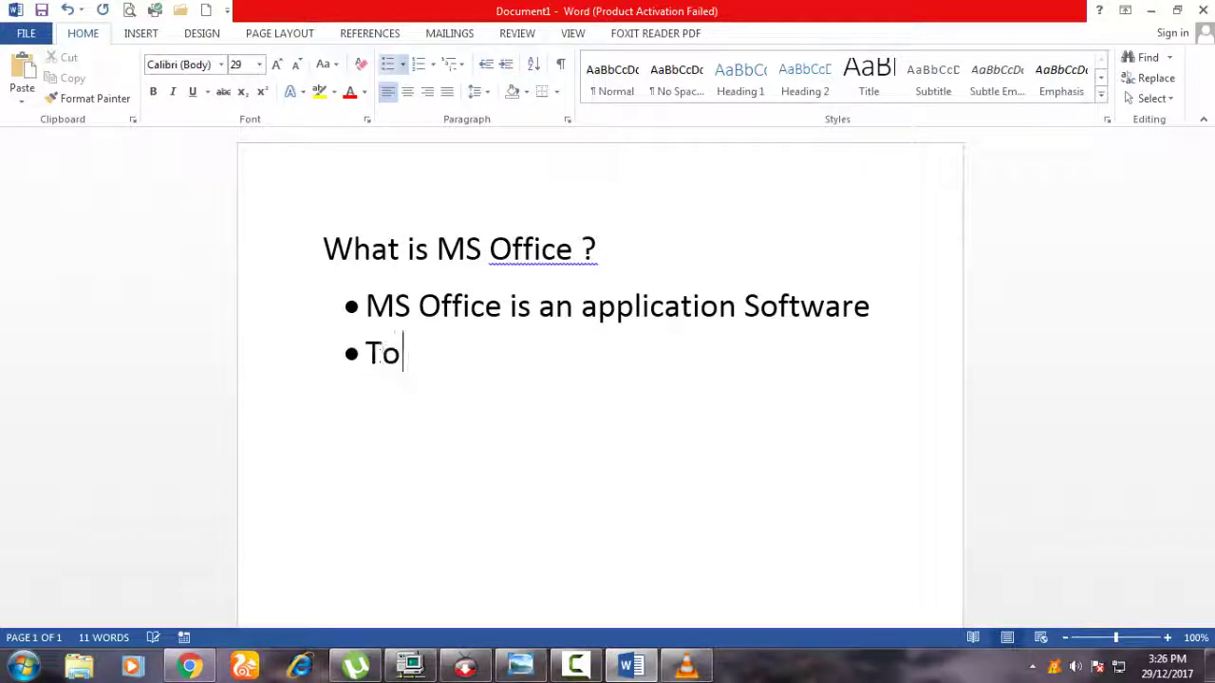
pyautogui.write('creat')
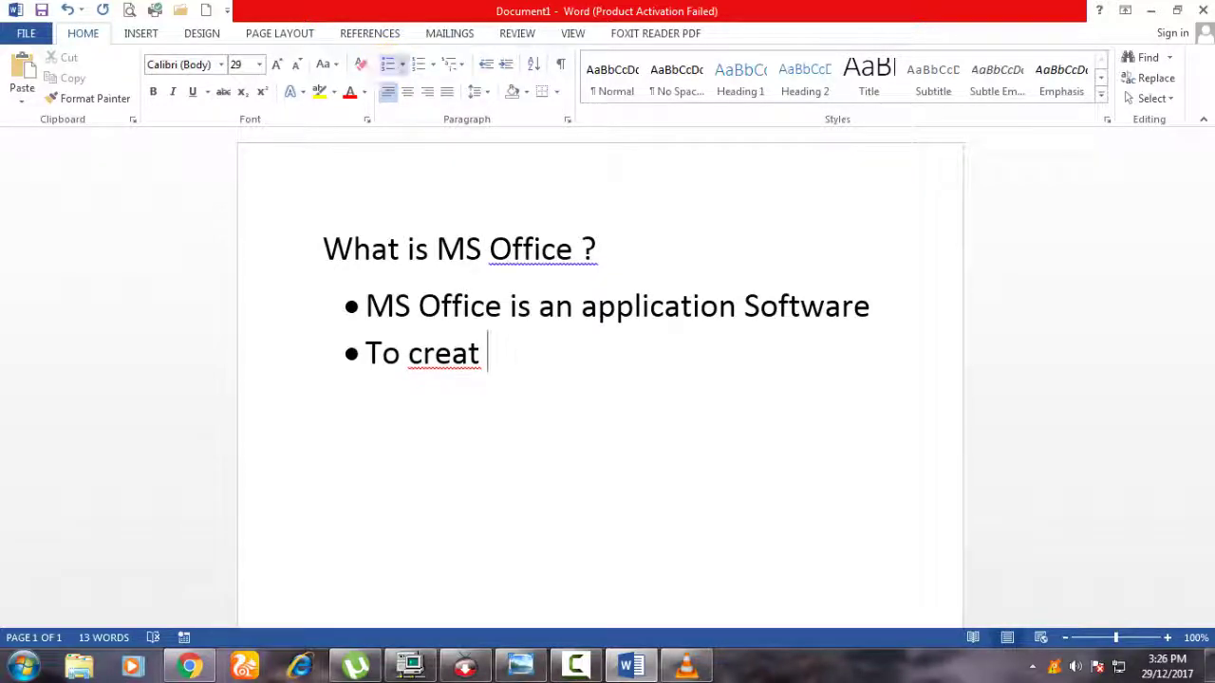
pyautogui.write('e do')
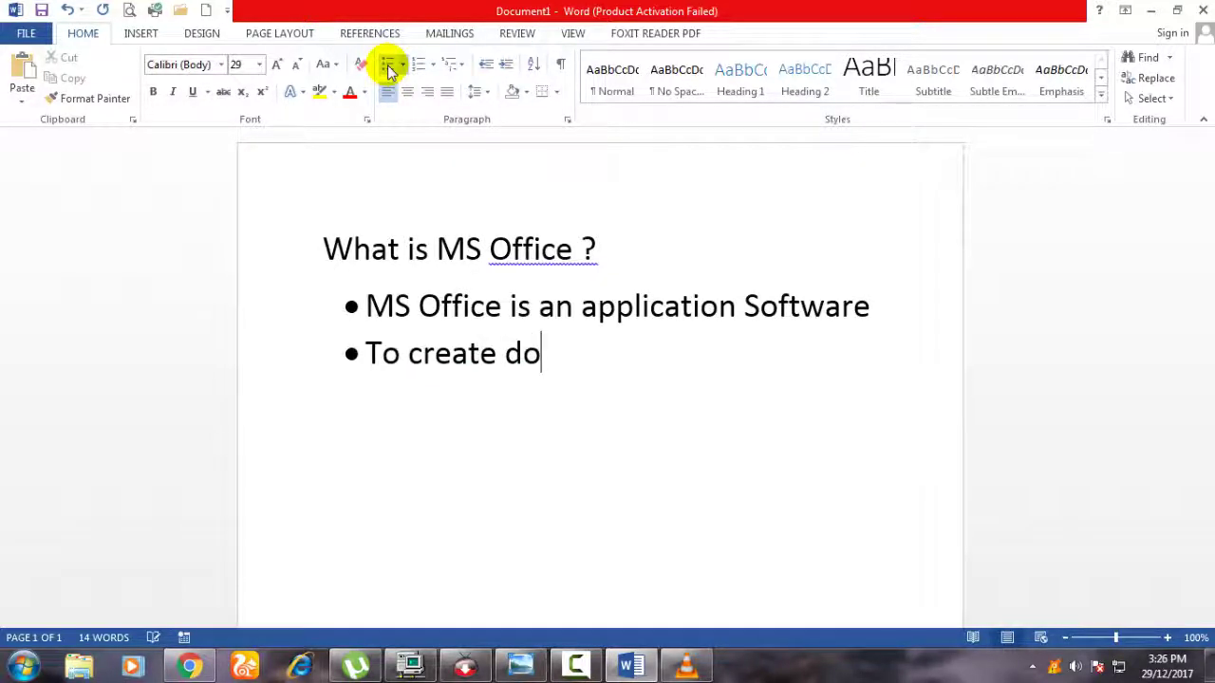
pyautogui.write('cuments')
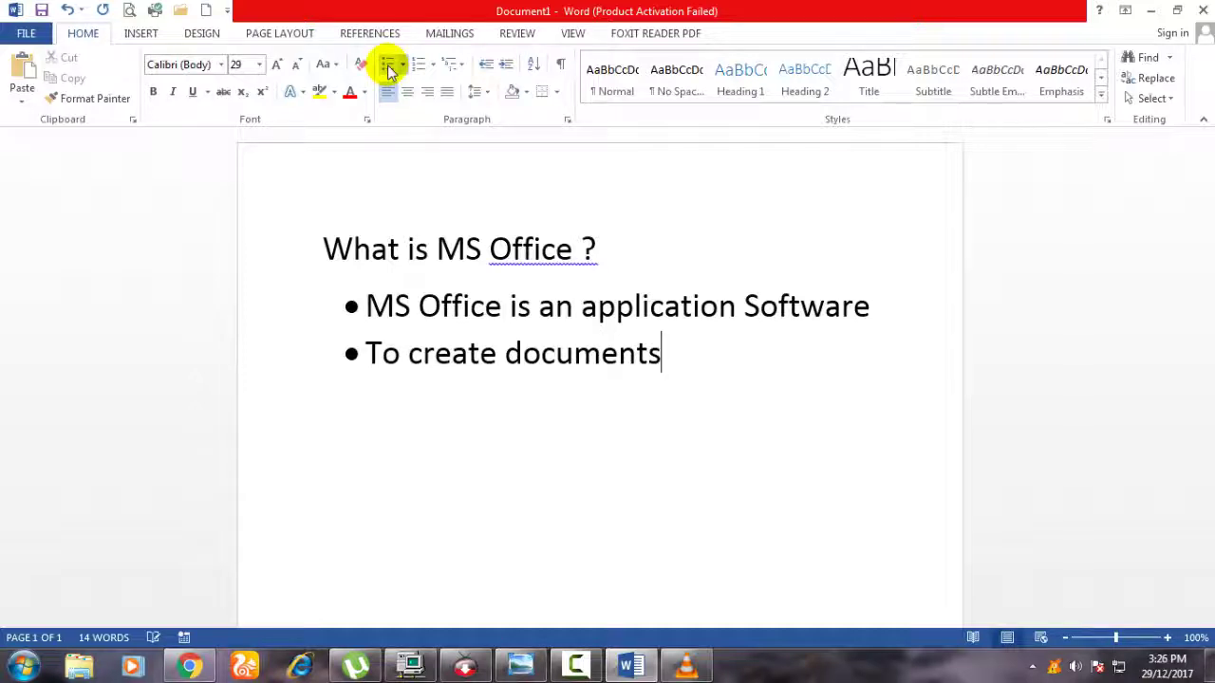
pyautogui.press('Return')
pyautogui.write('to ')
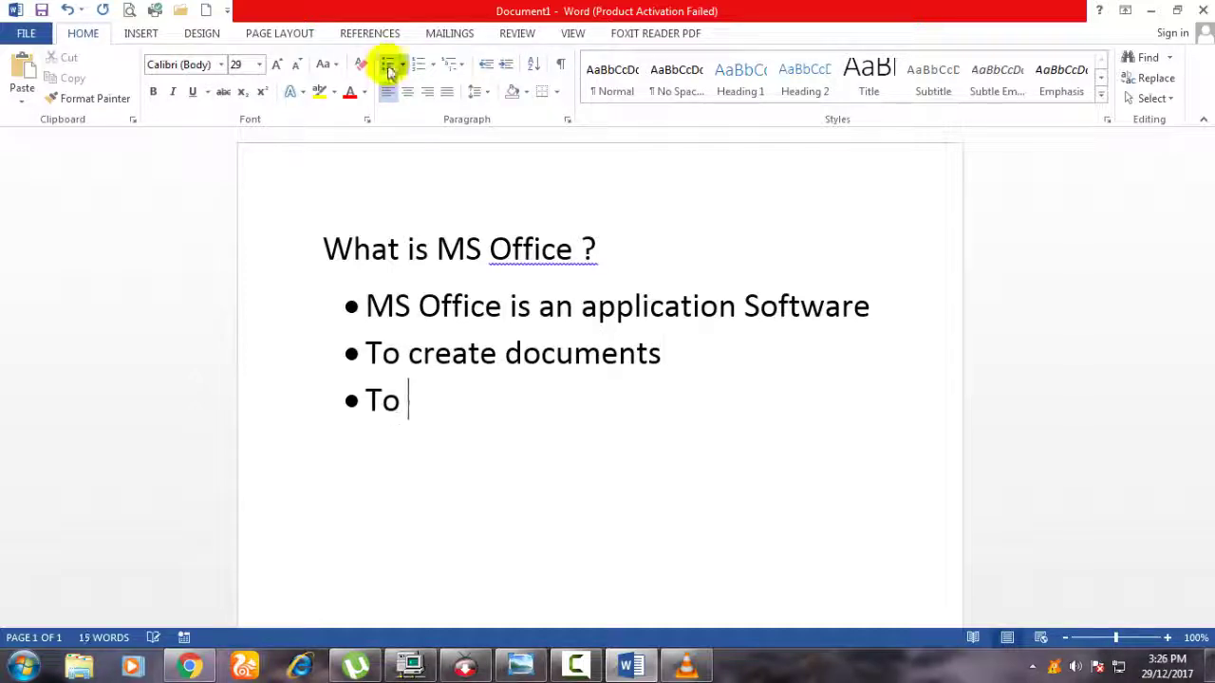
pyautogui.write('create ')
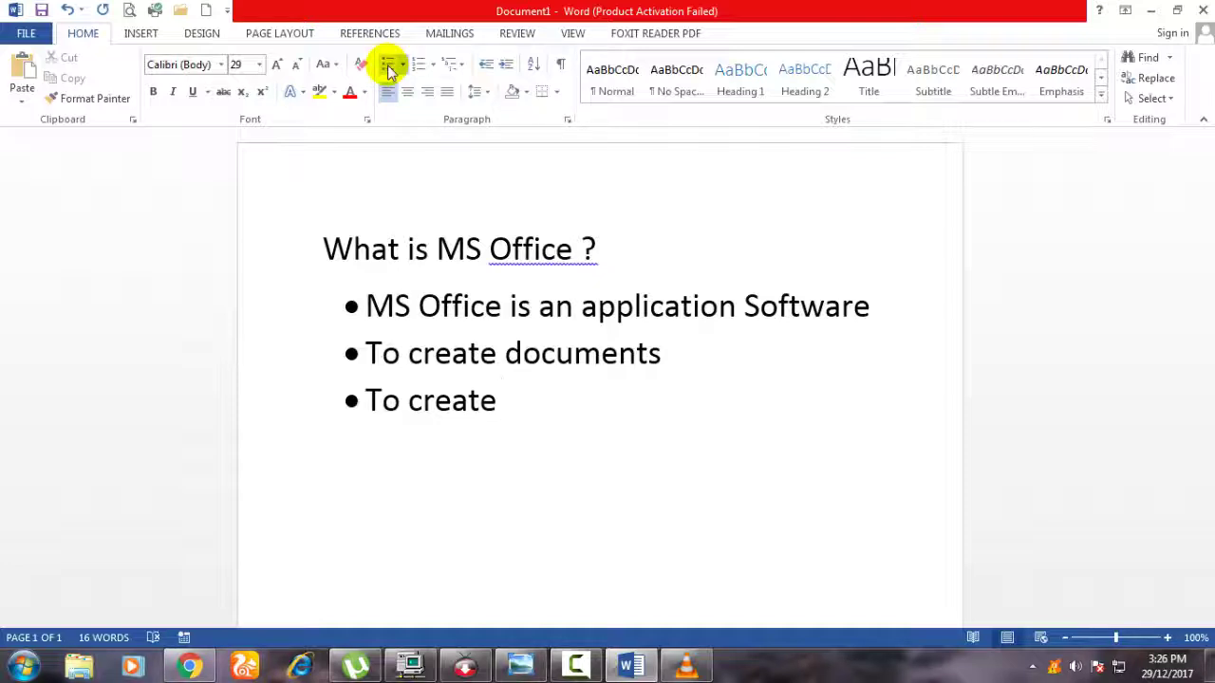
pyautogui.write('or ty')
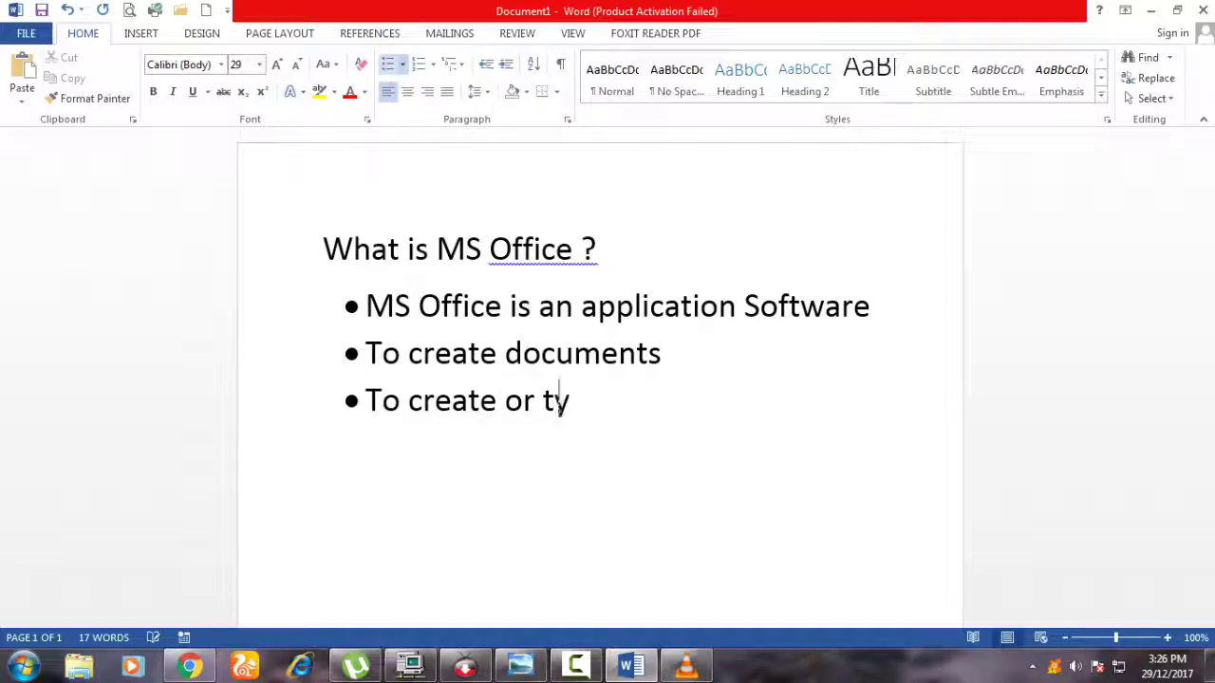
pyautogui.write('pe le')
pyautogui.write('tte')
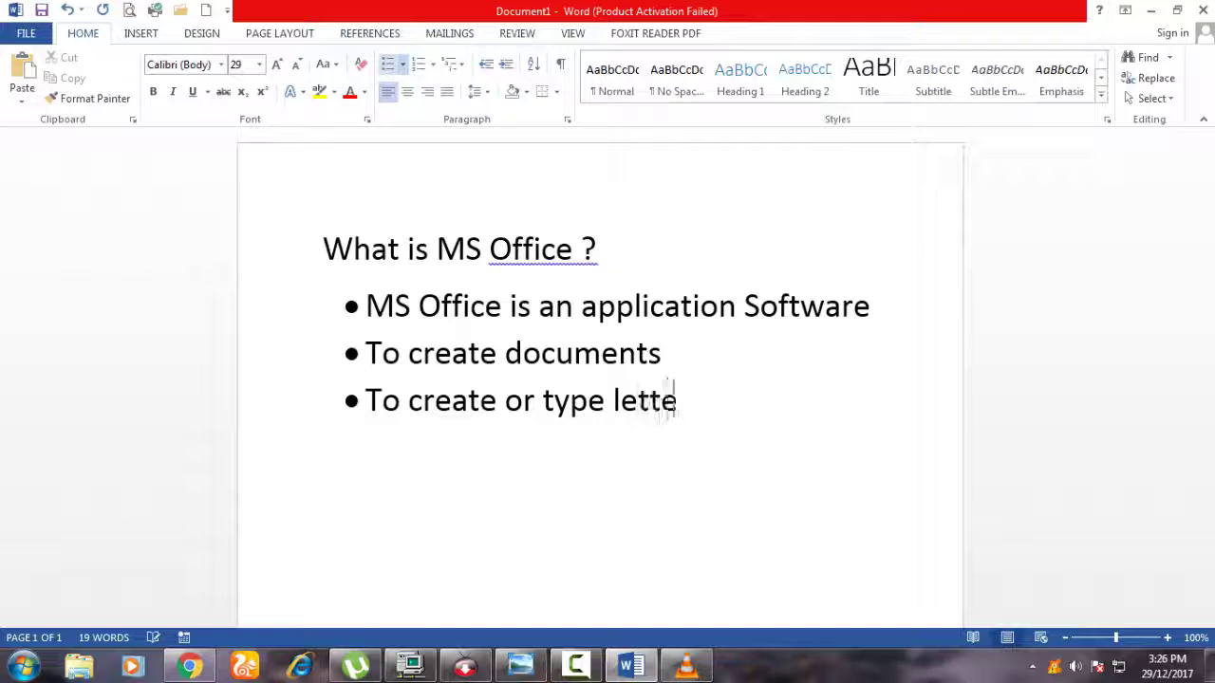
pyautogui.write('rs')
pyautogui.press('Return')
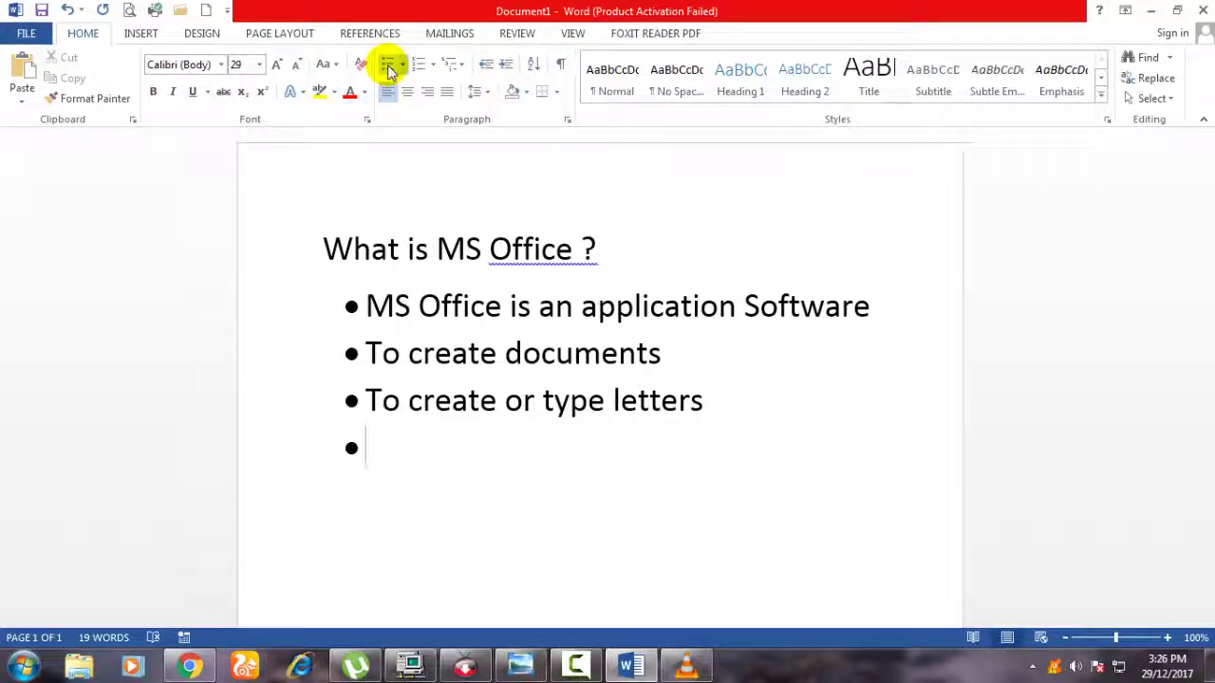
# Add bullets 'Inset tables', 'insert pictures' and 'insert charts etc', leaving a new empty bullet
pyautogui.write('To')
pyautogui.press('BackSpace')
pyautogui.press('BackSpace')
pyautogui.press('BackSpace')
pyautogui.write('Inse')
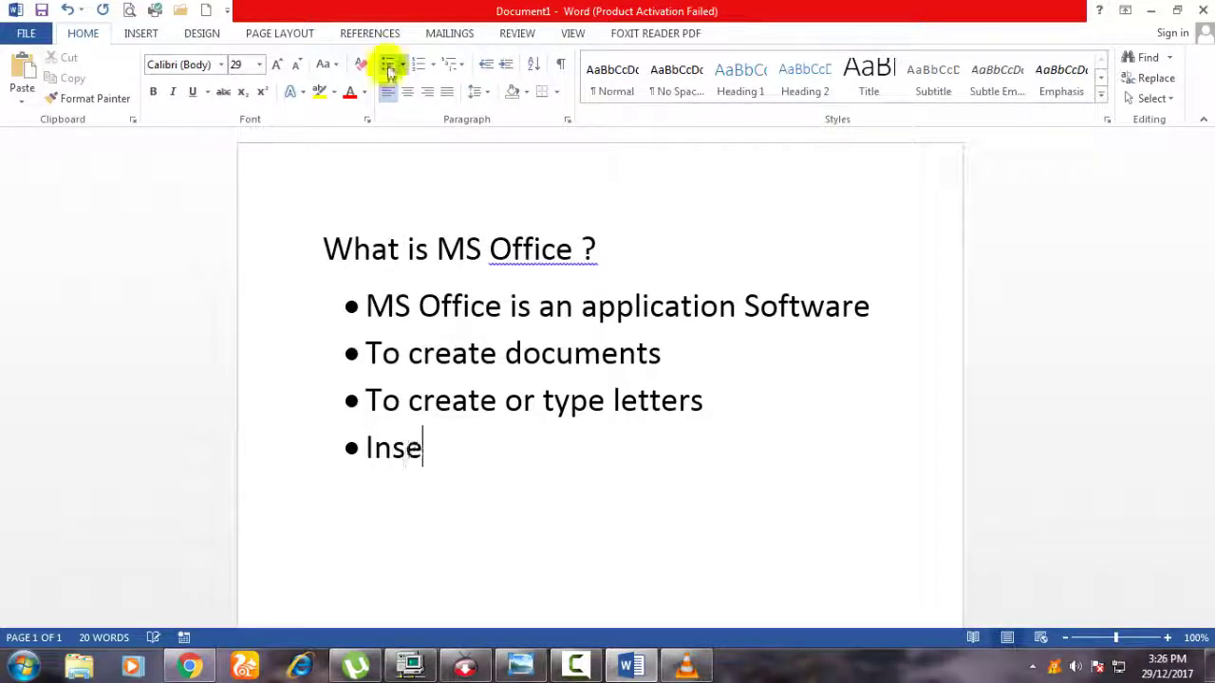
pyautogui.write('t tables')
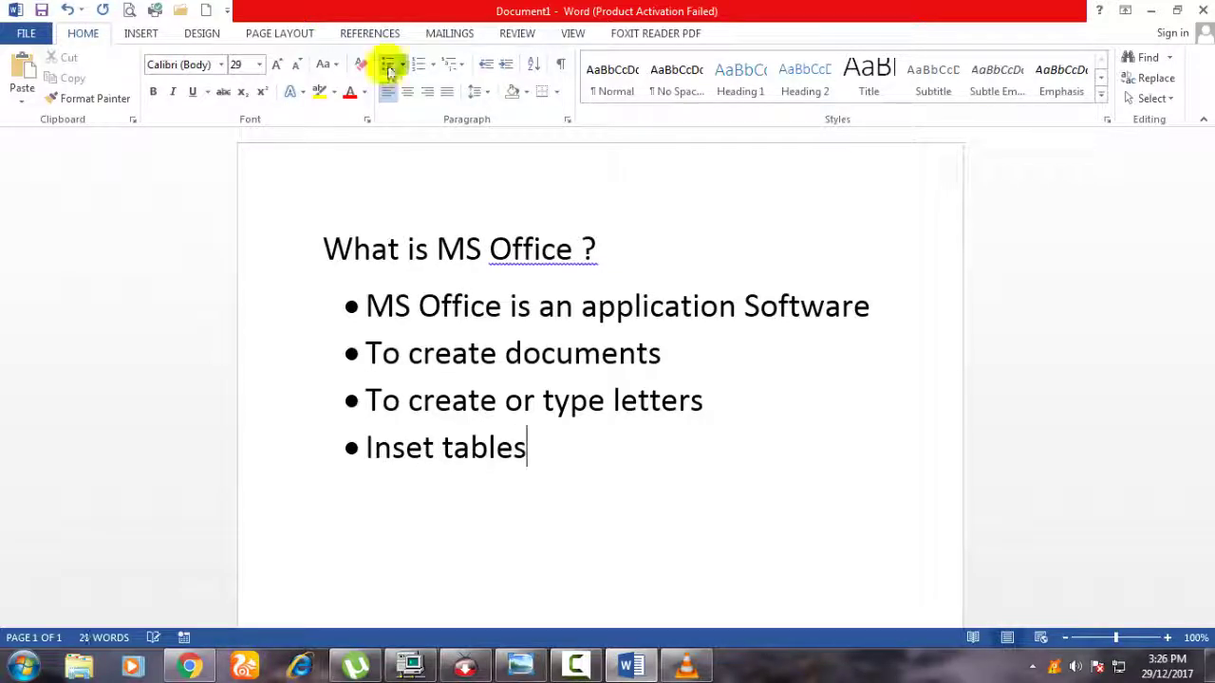
pyautogui.press('Return')
pyautogui.write('insert ')
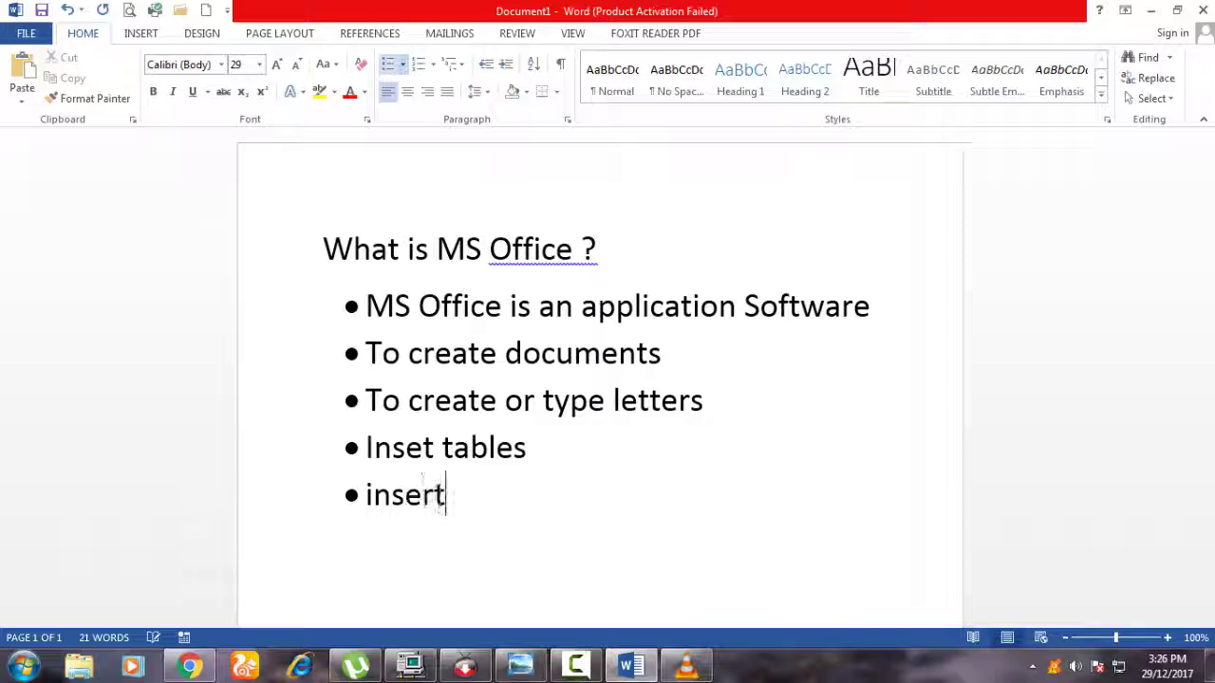
pyautogui.write('pictures')
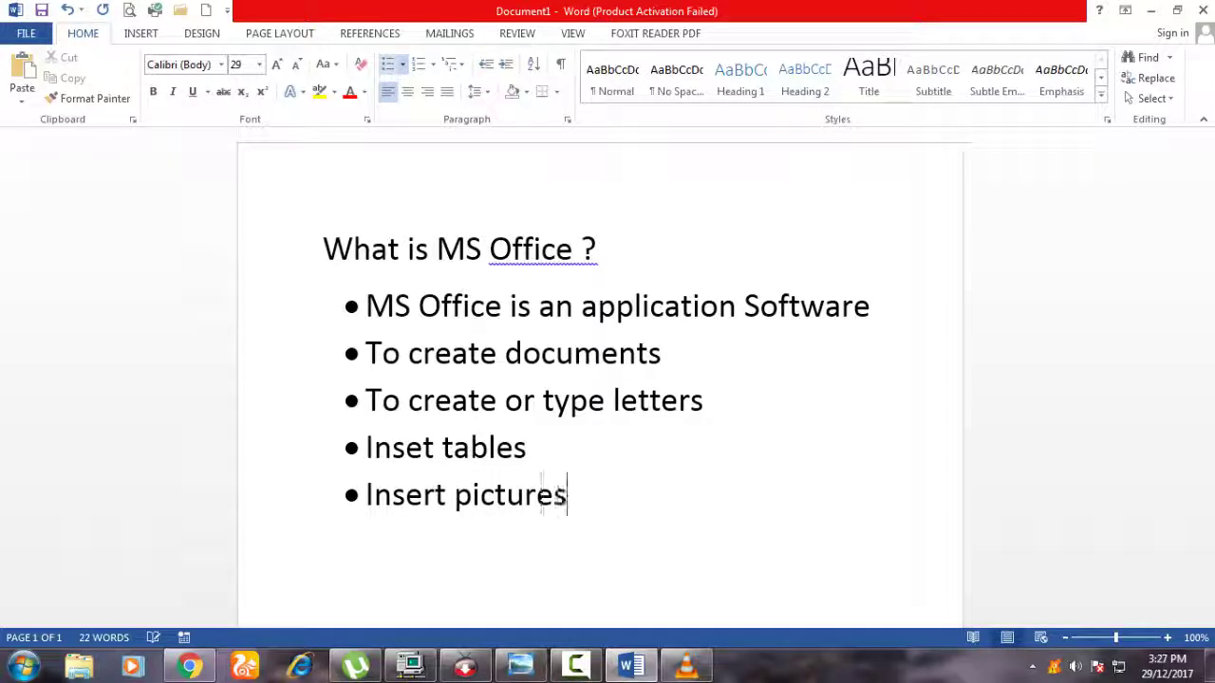
pyautogui.press('Return')
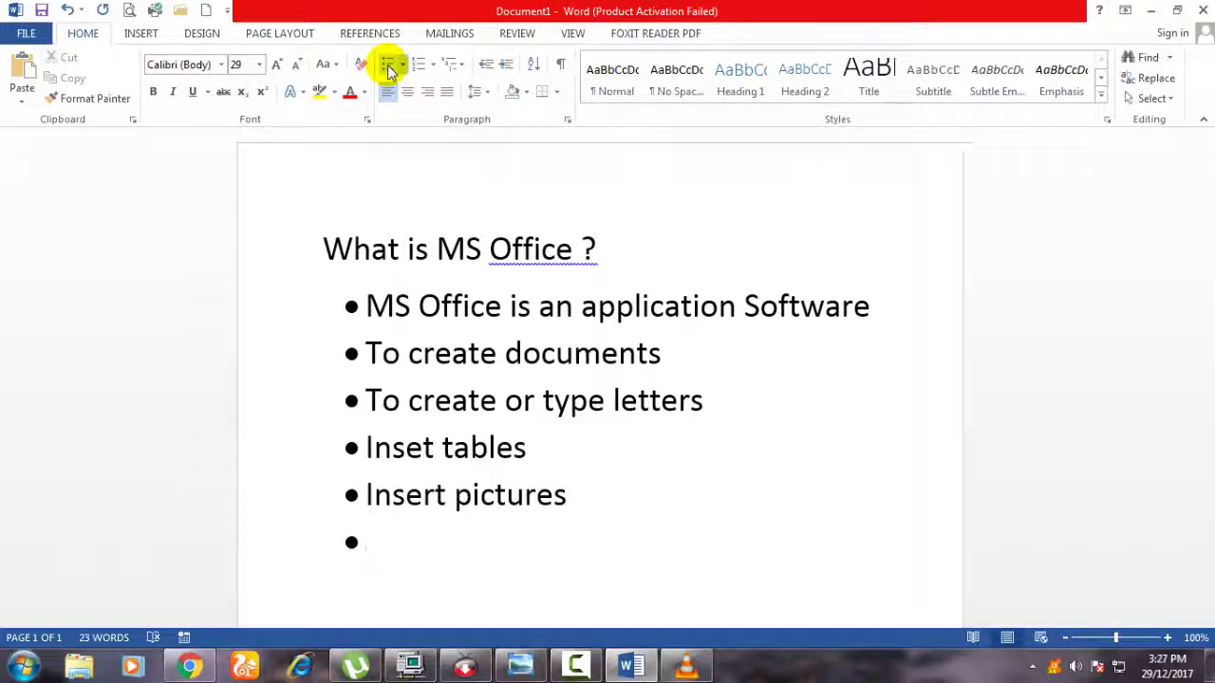
pyautogui.write('insert ')
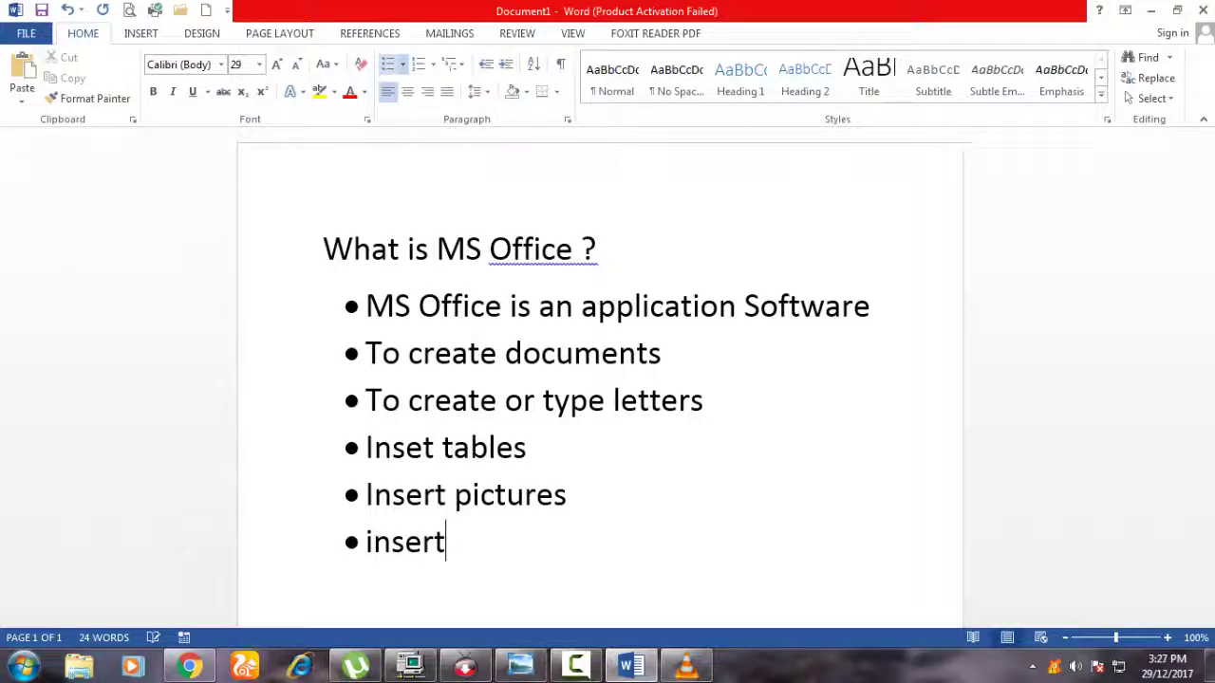
pyautogui.write('chartys')
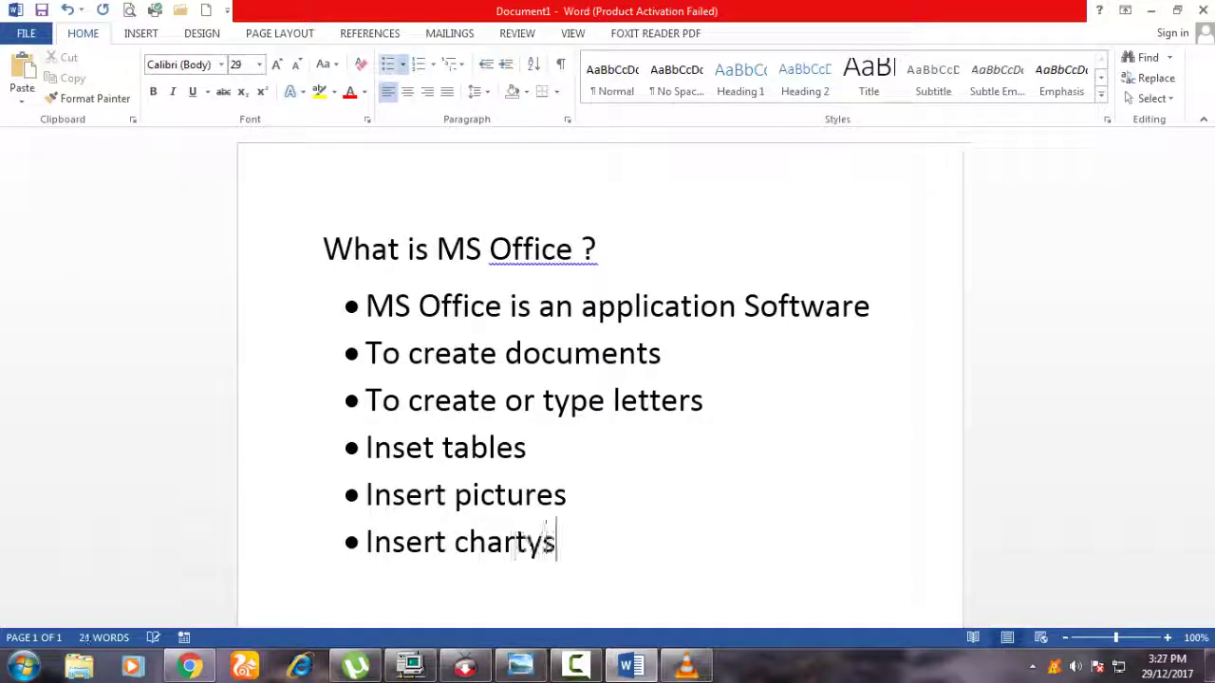
pyautogui.press('BackSpace')
pyautogui.press('BackSpace')
pyautogui.write('s et')
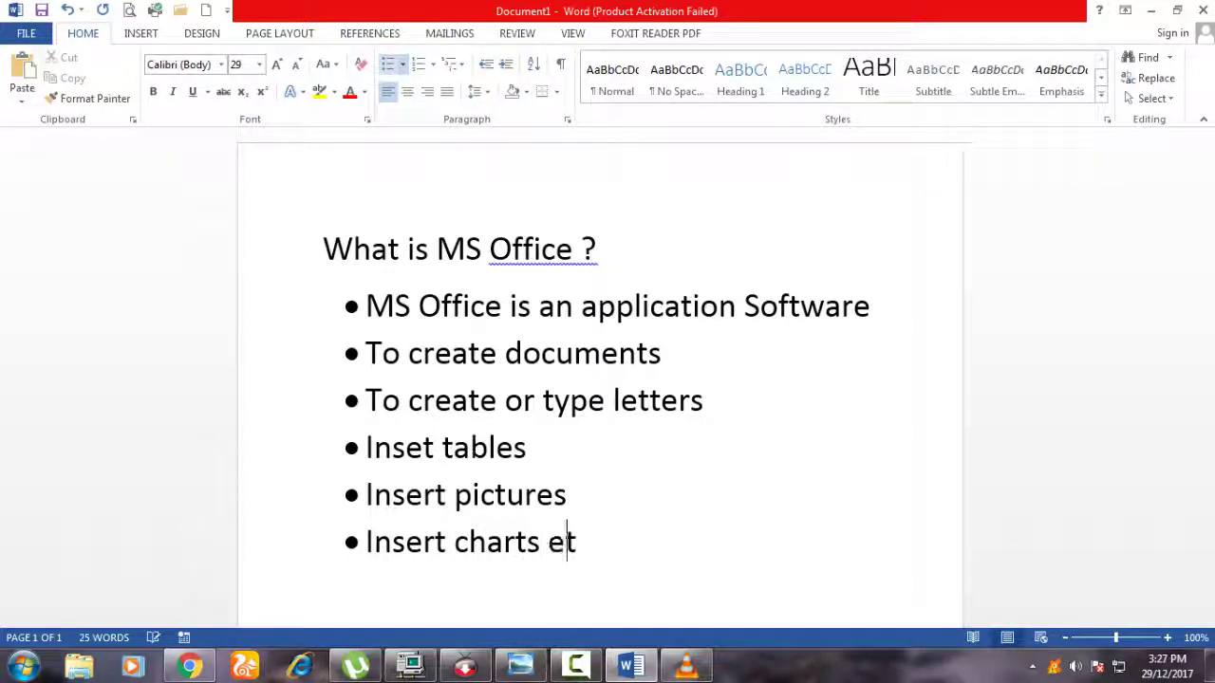
pyautogui.write('c')
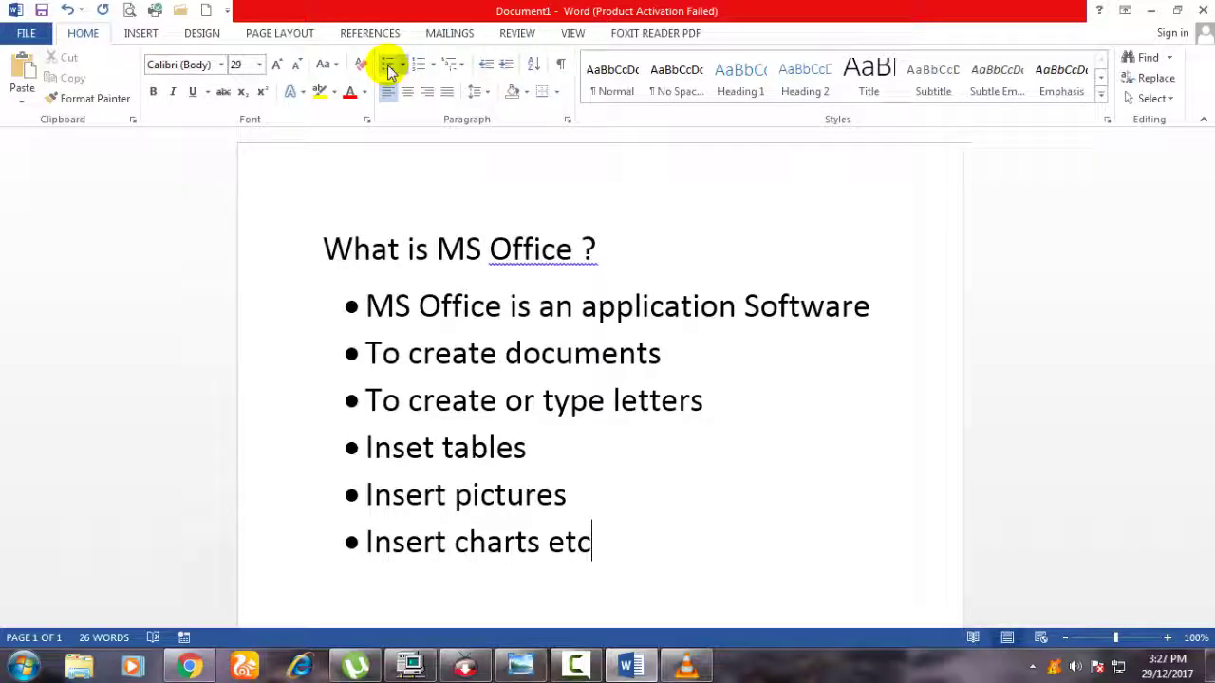
pyautogui.press('Return')
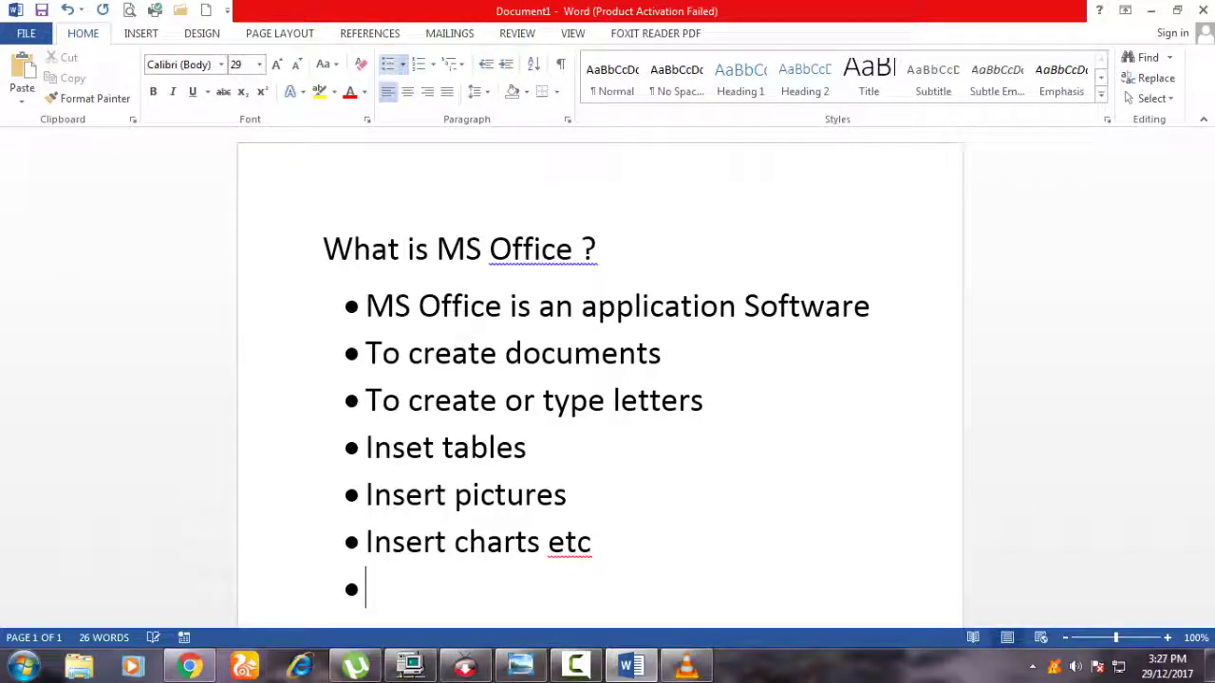
# Type 'mail and merge' on the seventh bullet
pyautogui.write('mail and ')
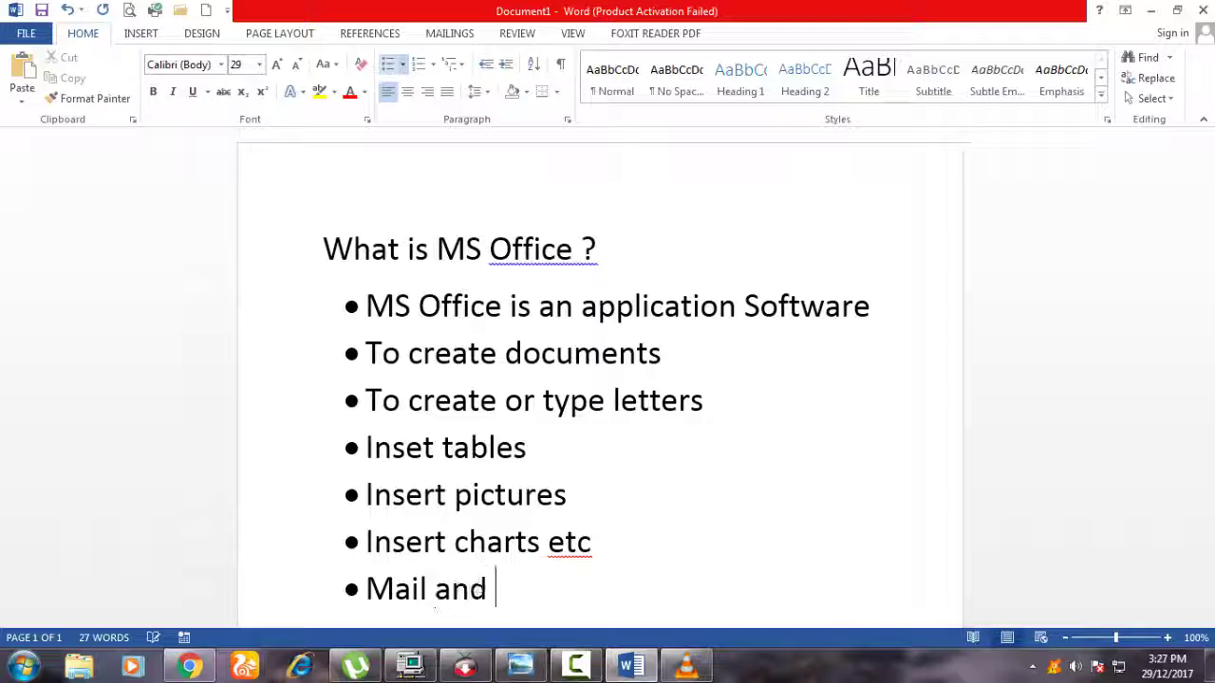
pyautogui.write('merge')
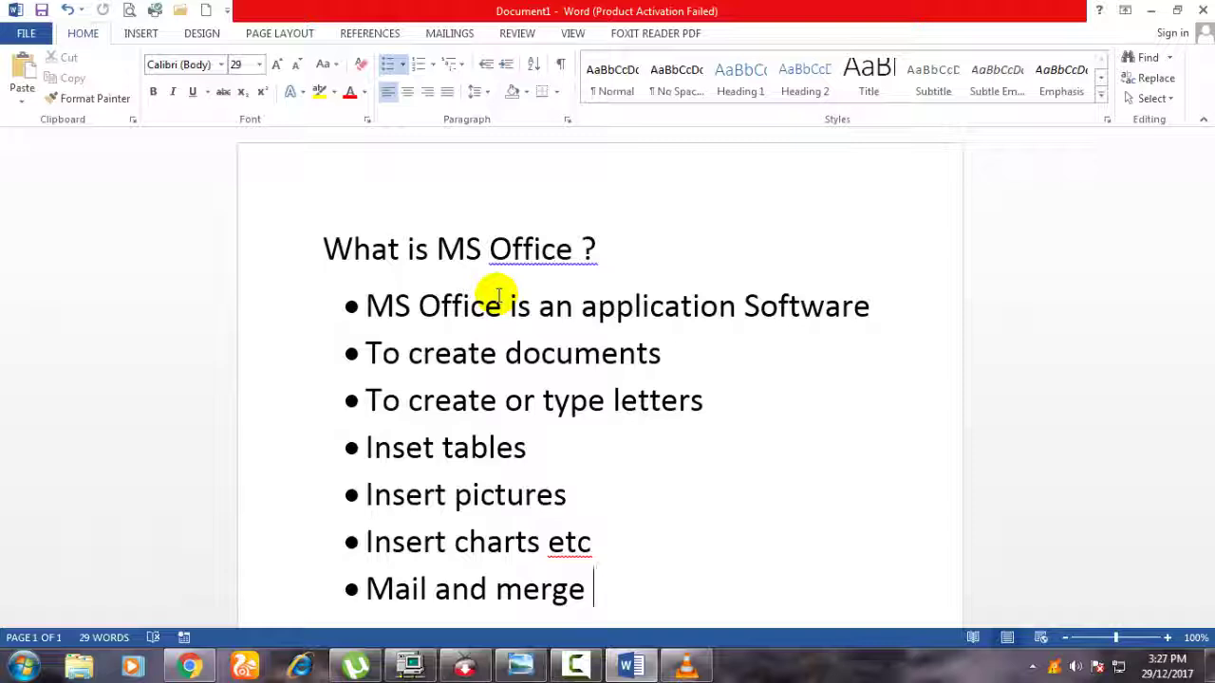
# Replace 'Office' with 'Word' in the heading so it reads 'What is MS Word ?'
pyautogui.click(490, 250)
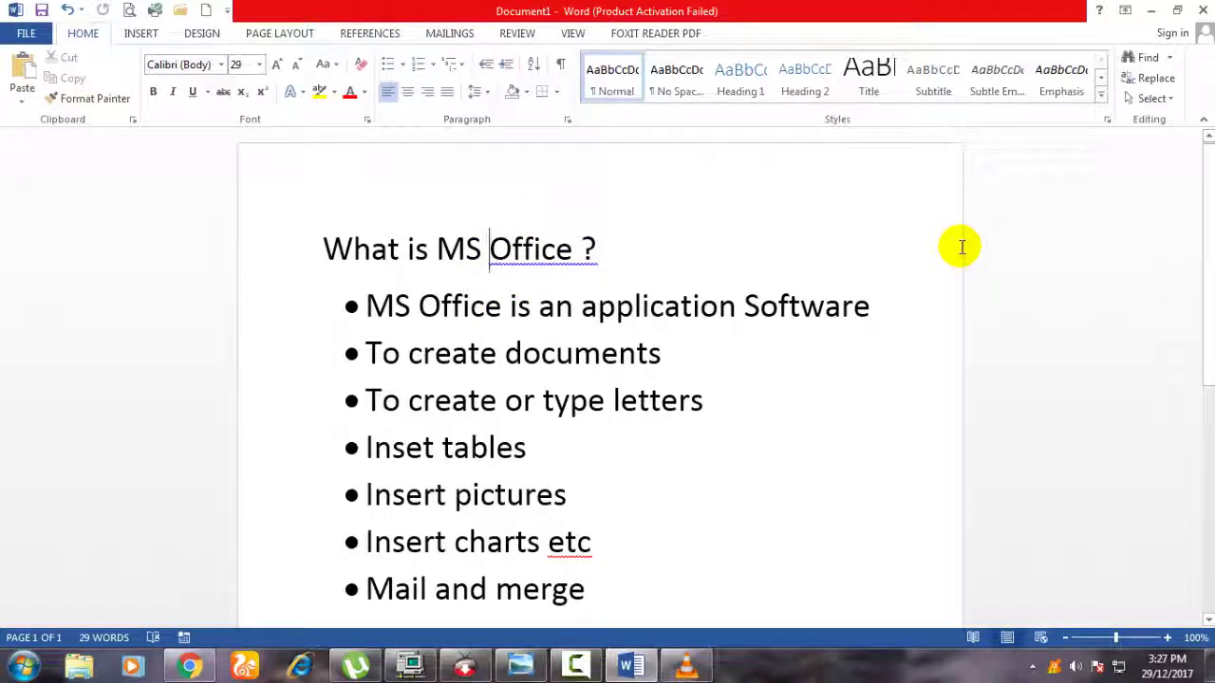
pyautogui.write('Word')
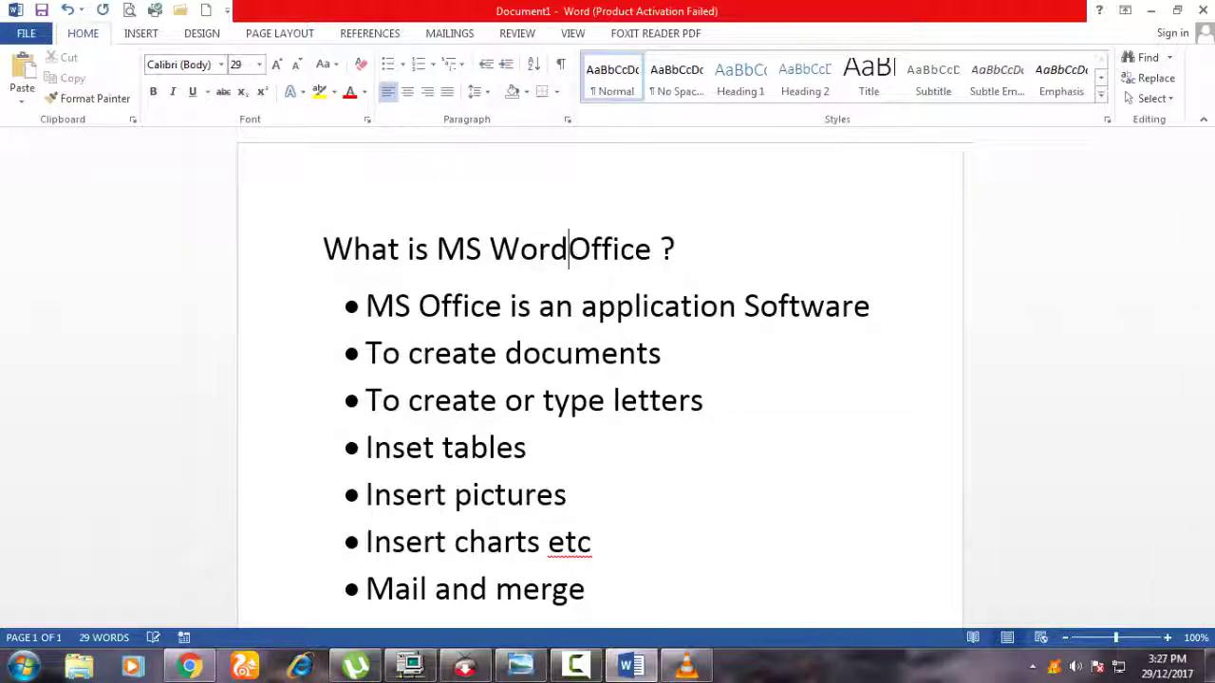
pyautogui.press('Delete')
pyautogui.press('Delete')
pyautogui.press('Delete')
pyautogui.press('Delete')
pyautogui.press('Delete')
pyautogui.press('Down')
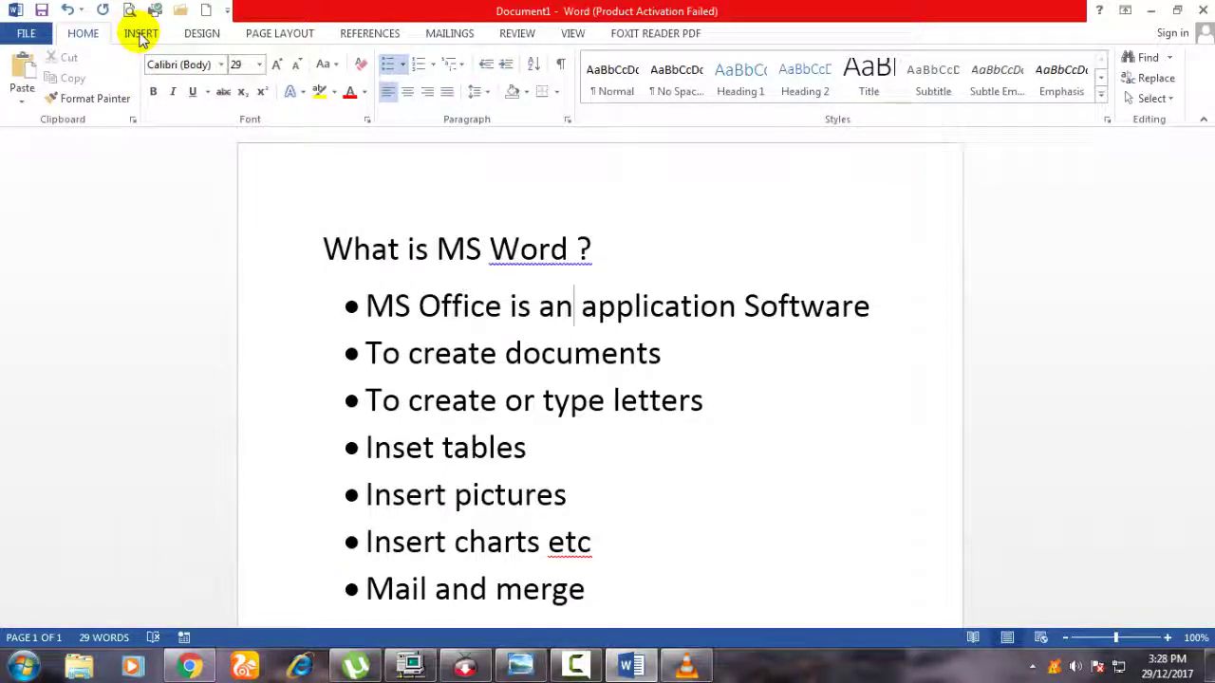
pyautogui.click(140, 34)
pyautogui.click(199, 36)
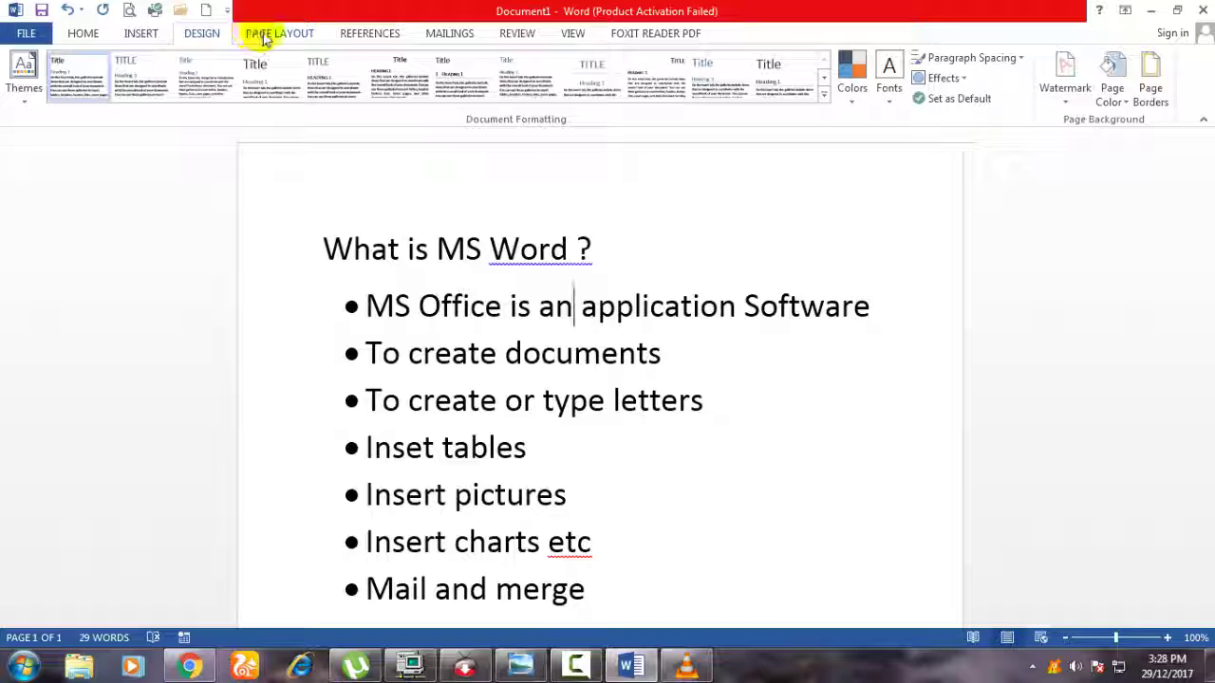
pyautogui.click(264, 33)
pyautogui.click(373, 36)
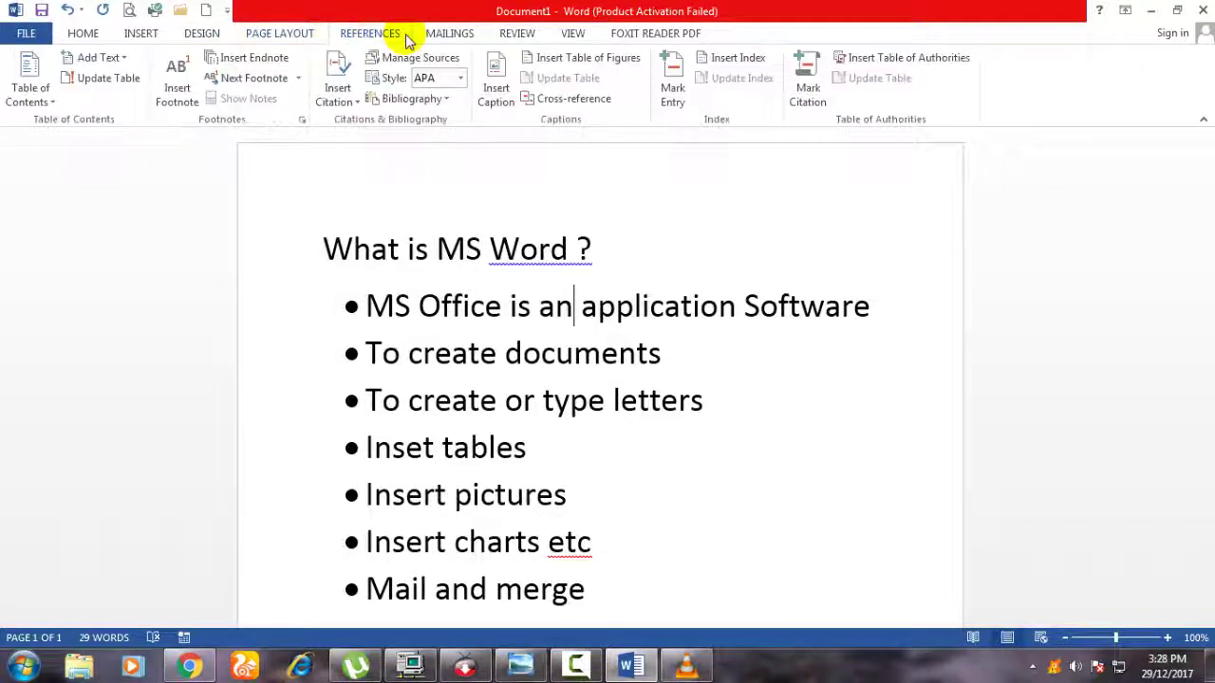
pyautogui.click(446, 34)
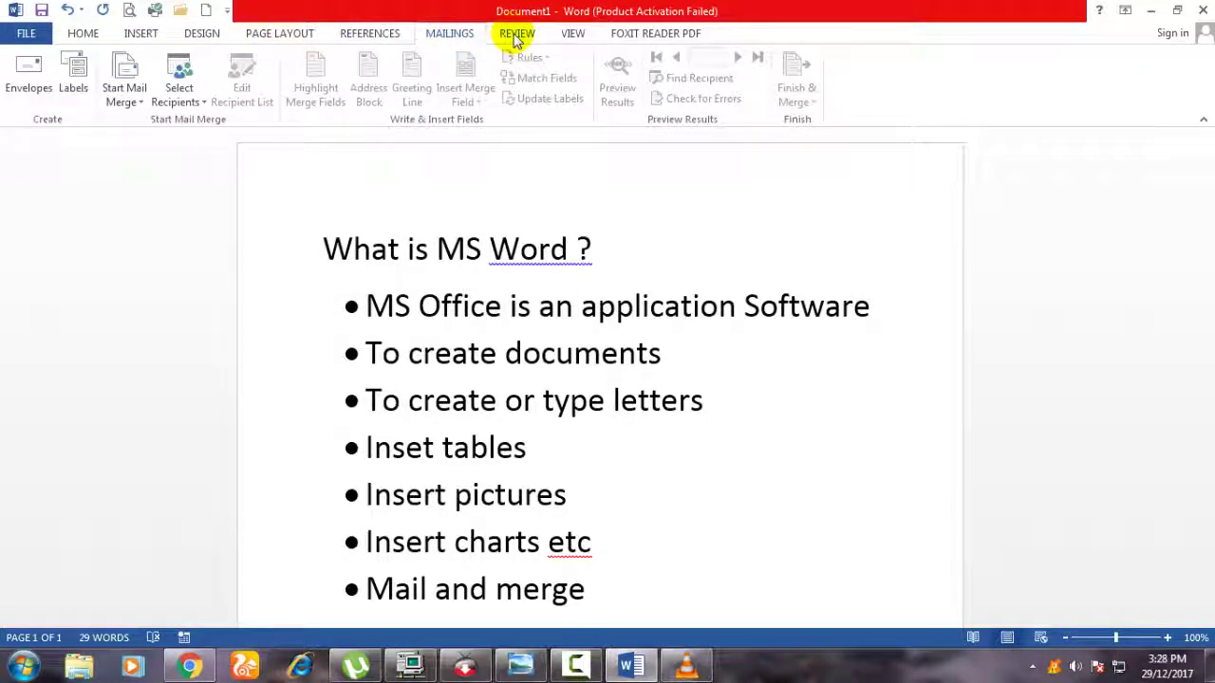
pyautogui.click(516, 34)
pyautogui.click(573, 33)
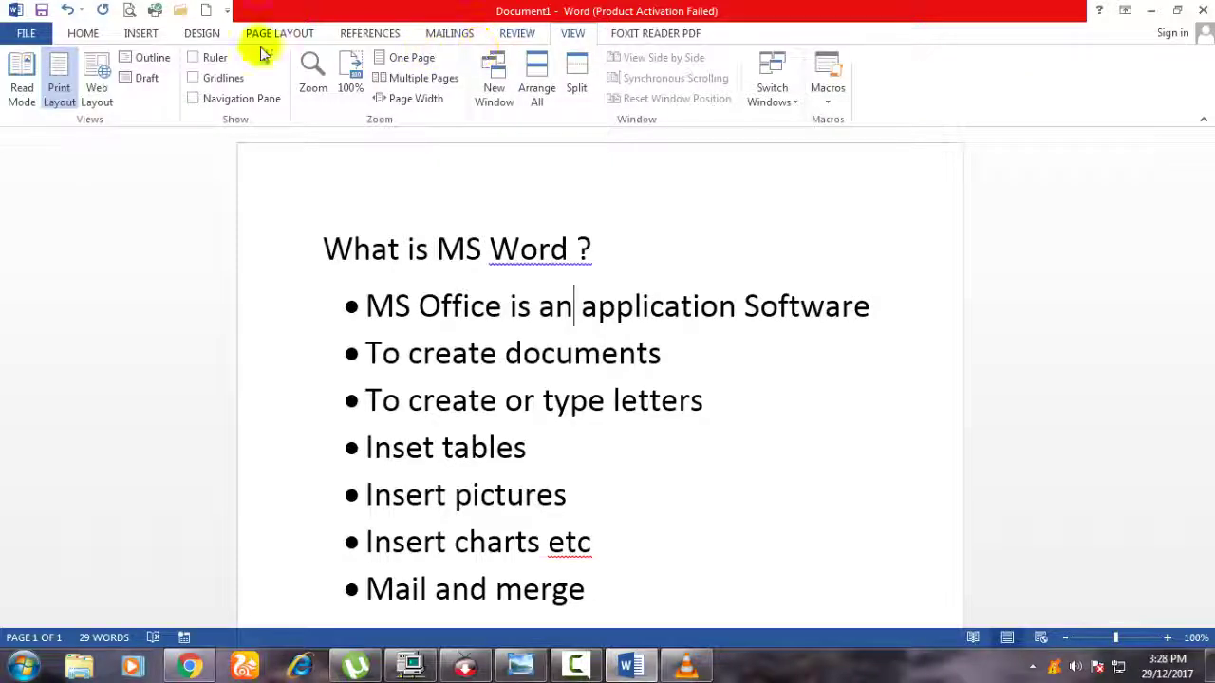
pyautogui.click(84, 34)
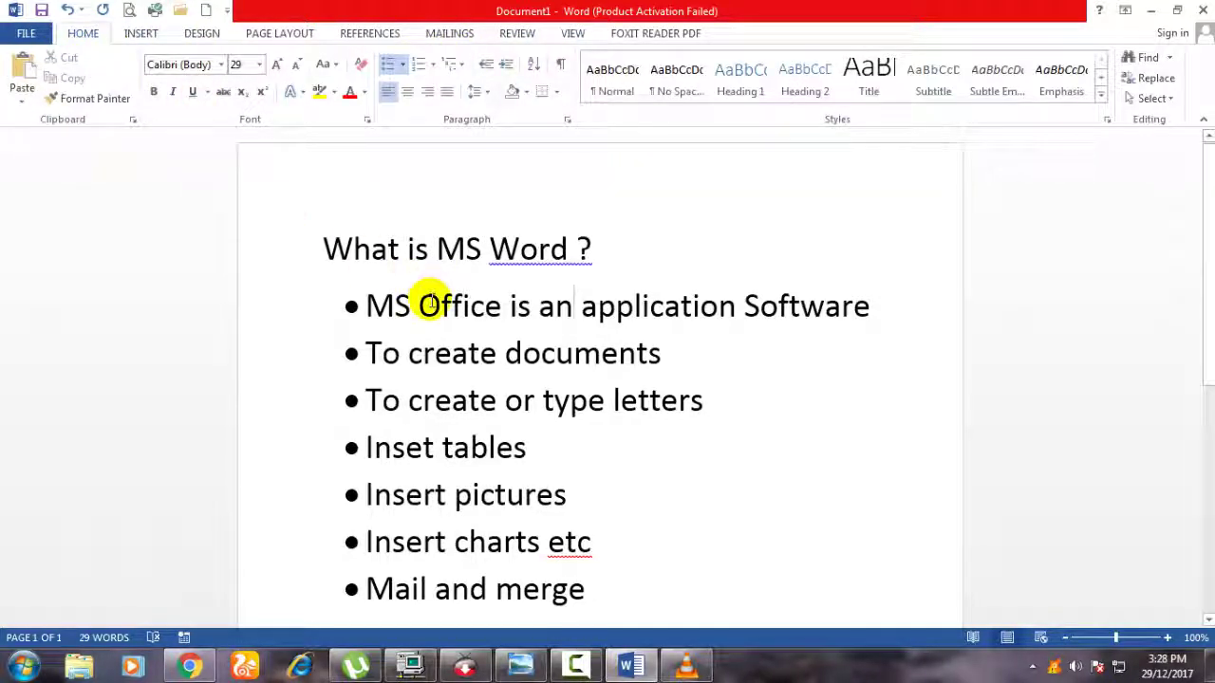